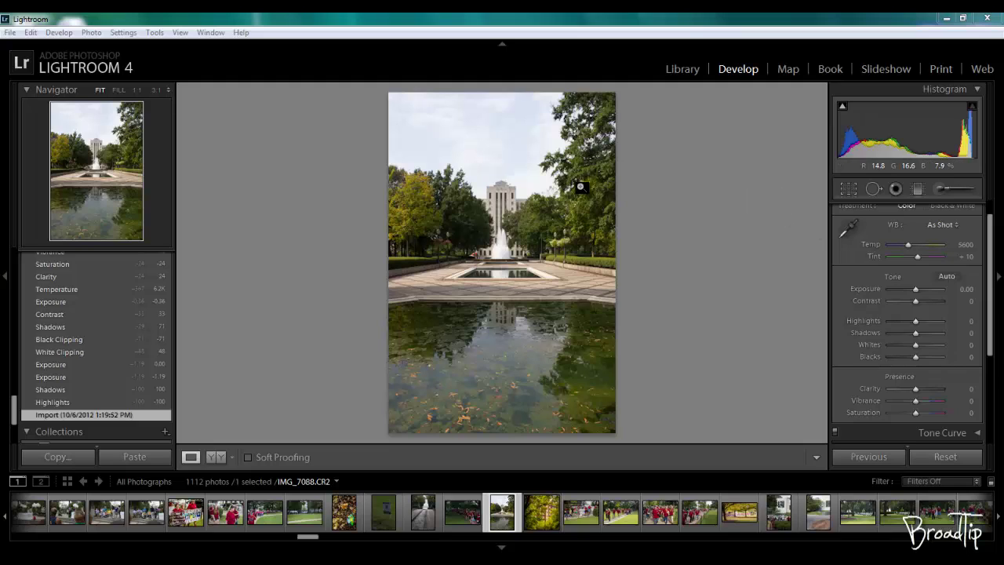
# Crop the fountain photo to a portrait 8.5 x 11 frame, trimming most of the pond at the bottom
pyautogui.click(846, 190)
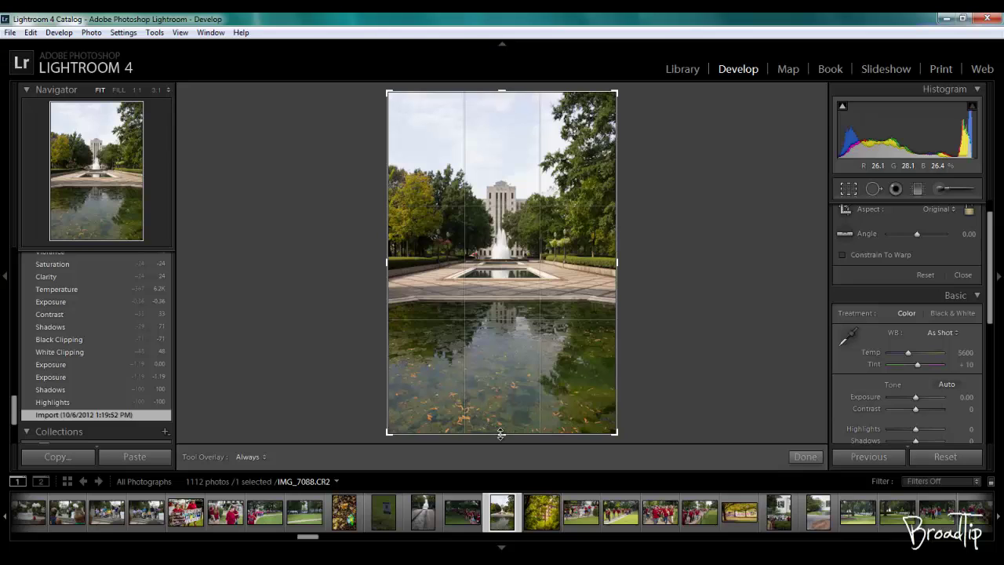
pyautogui.moveTo(500, 434); pyautogui.dragTo(503, 408)
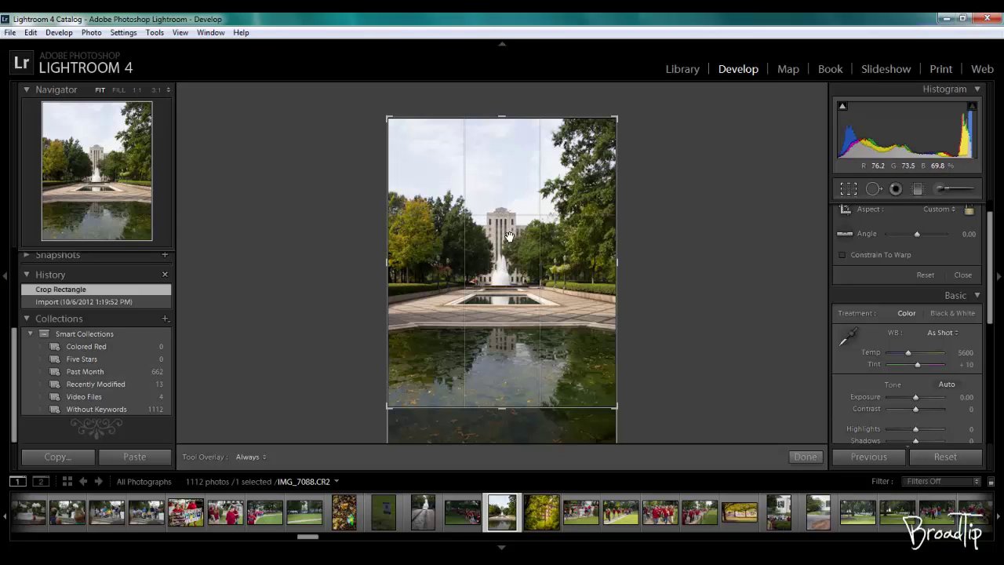
pyautogui.moveTo(617, 262); pyautogui.dragTo(619, 262)
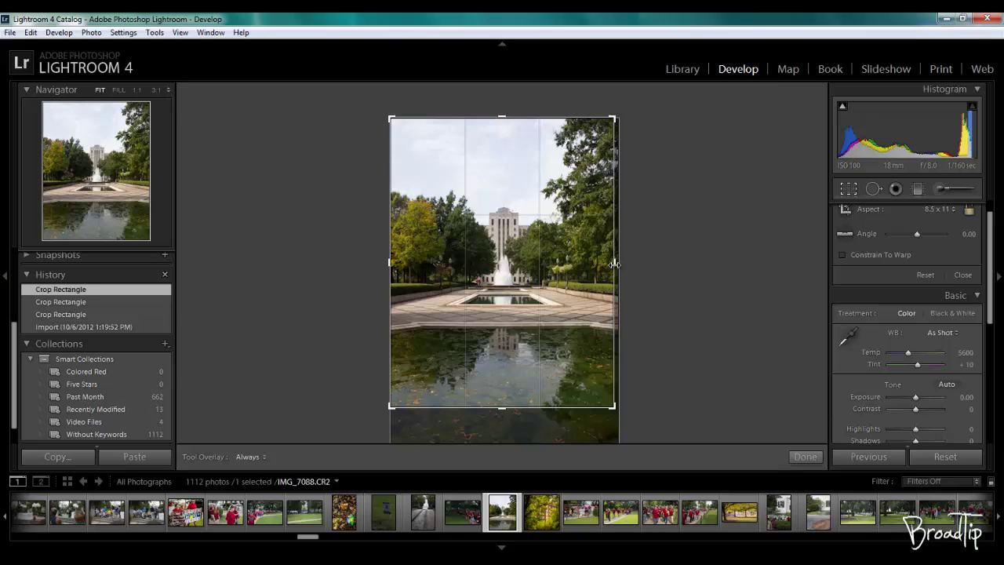
pyautogui.moveTo(615, 265); pyautogui.dragTo(614, 264)
pyautogui.moveTo(614, 265); pyautogui.dragTo(618, 265)
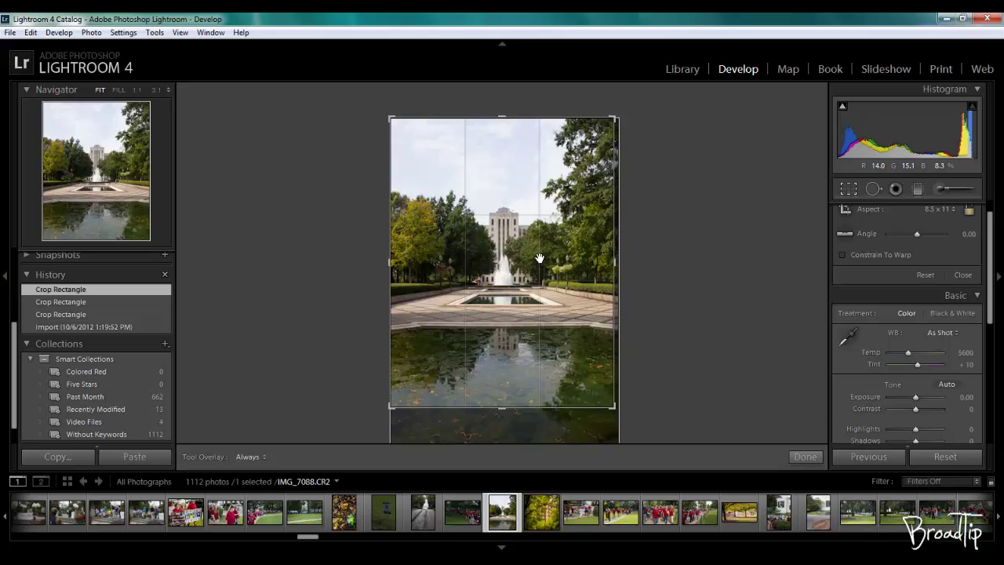
pyautogui.moveTo(540, 273); pyautogui.dragTo(539, 250)
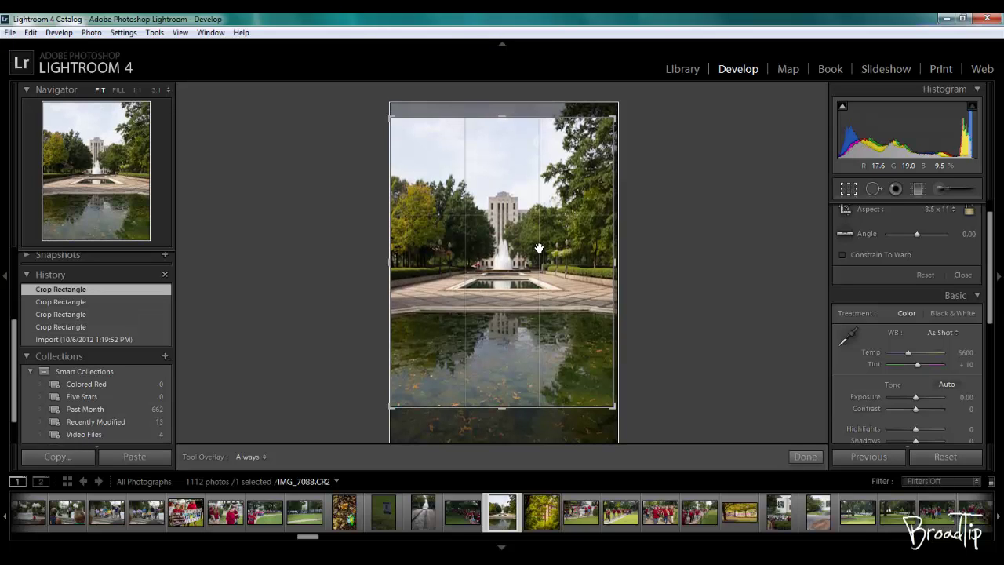
pyautogui.press('Return')
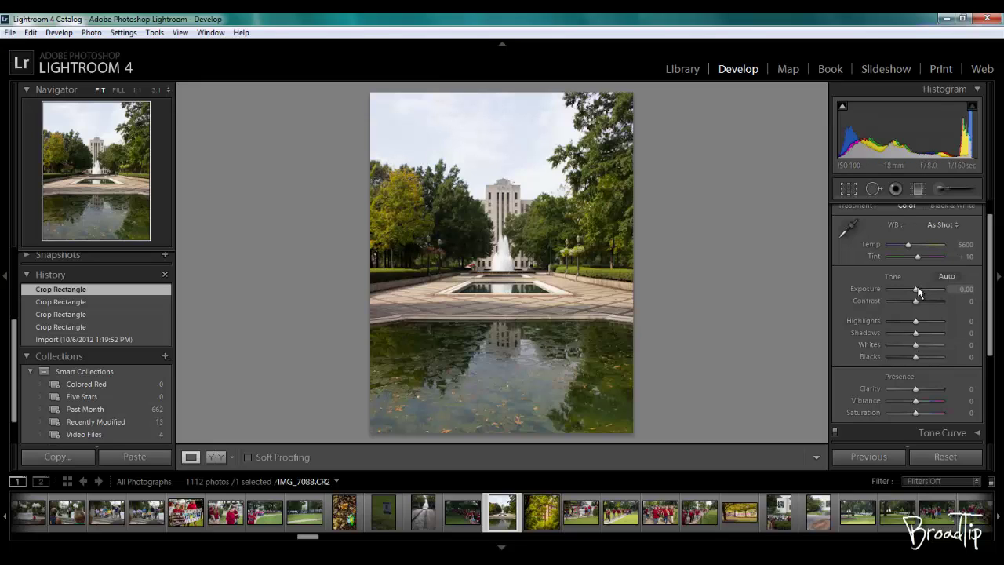
# Keep Exposure at 0.00, pull Highlights to -100 and lift Shadows to +45
pyautogui.moveTo(915, 288)
pyautogui.mouseDown()
pyautogui.moveTo(900, 291)
pyautogui.moveTo(914, 291)
pyautogui.mouseUp()
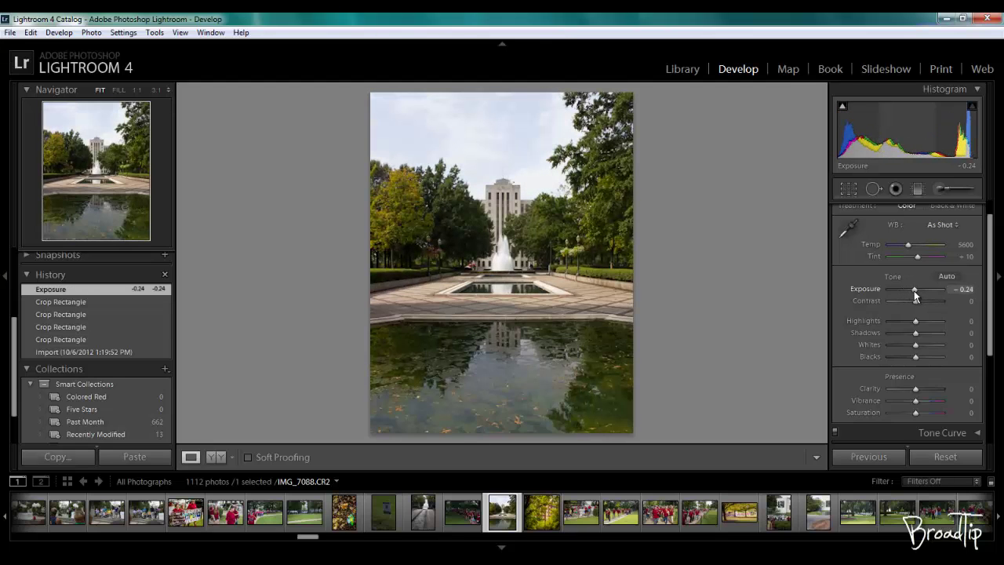
pyautogui.doubleClick(914, 290)
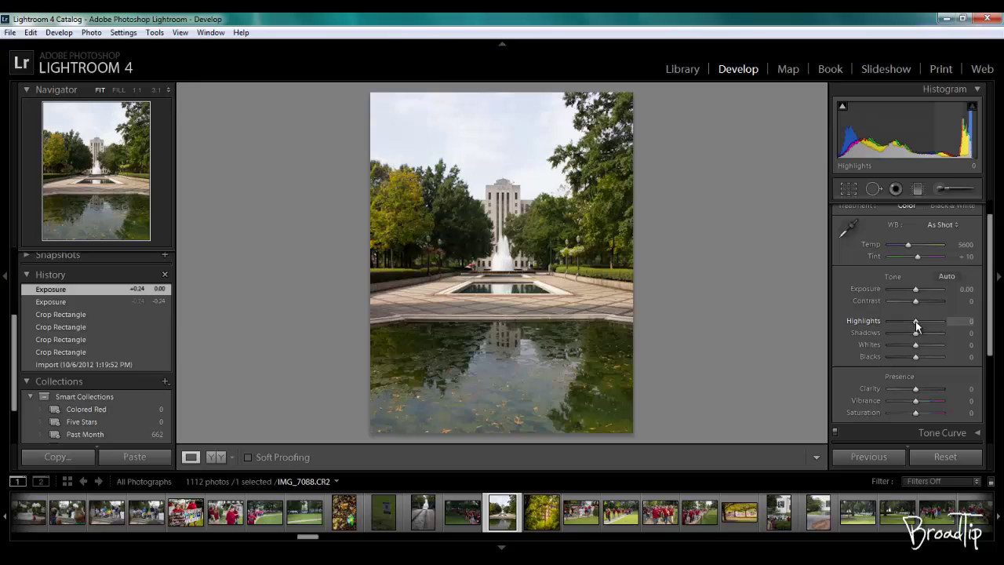
pyautogui.moveTo(915, 321); pyautogui.dragTo(854, 322)
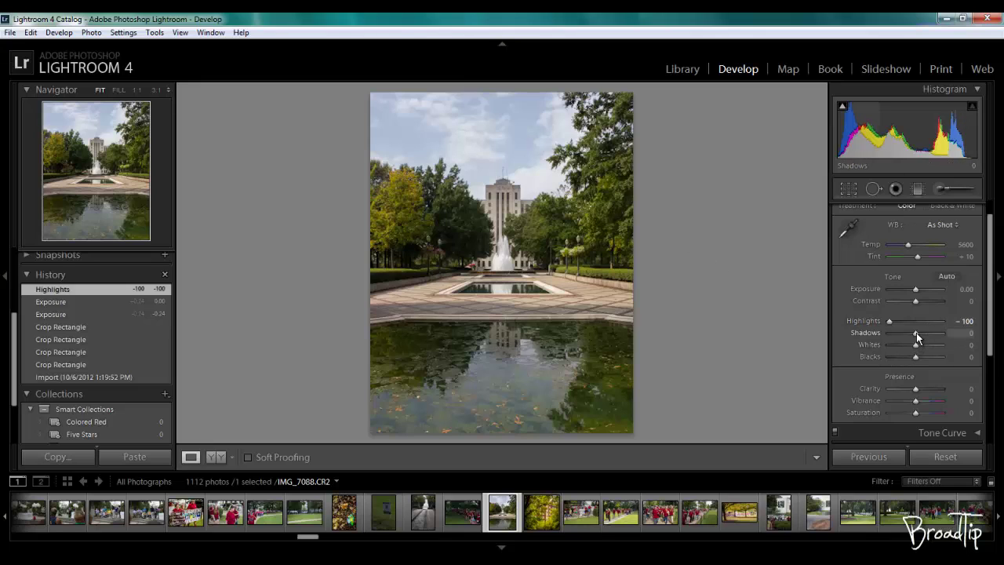
pyautogui.moveTo(916, 333)
pyautogui.mouseDown()
pyautogui.moveTo(951, 334)
pyautogui.moveTo(929, 339)
pyautogui.mouseUp()
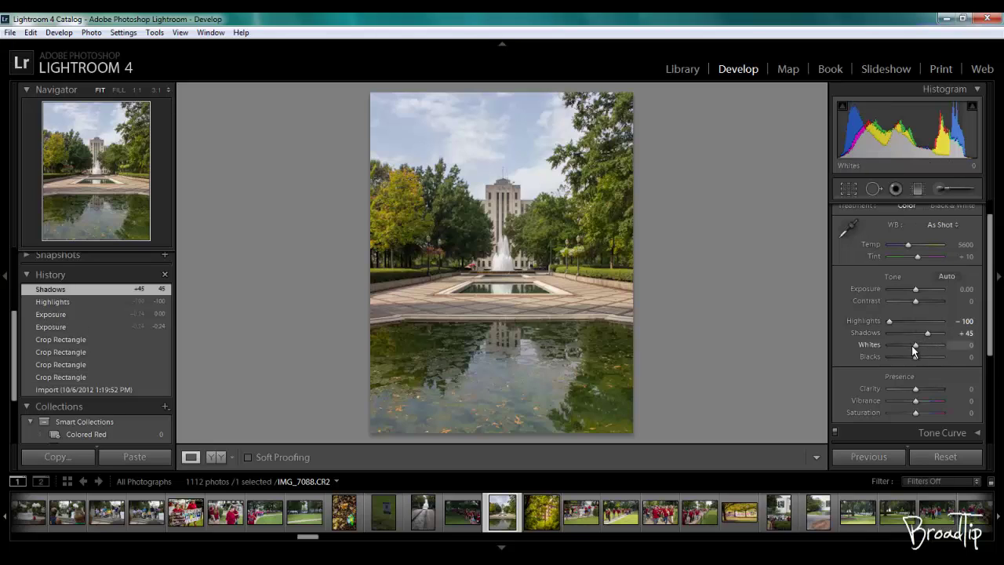
# Set Whites to +33 and Blacks to -19 while watching the clipping preview
pyautogui.moveTo(916, 346); pyautogui.dragTo(926, 348)
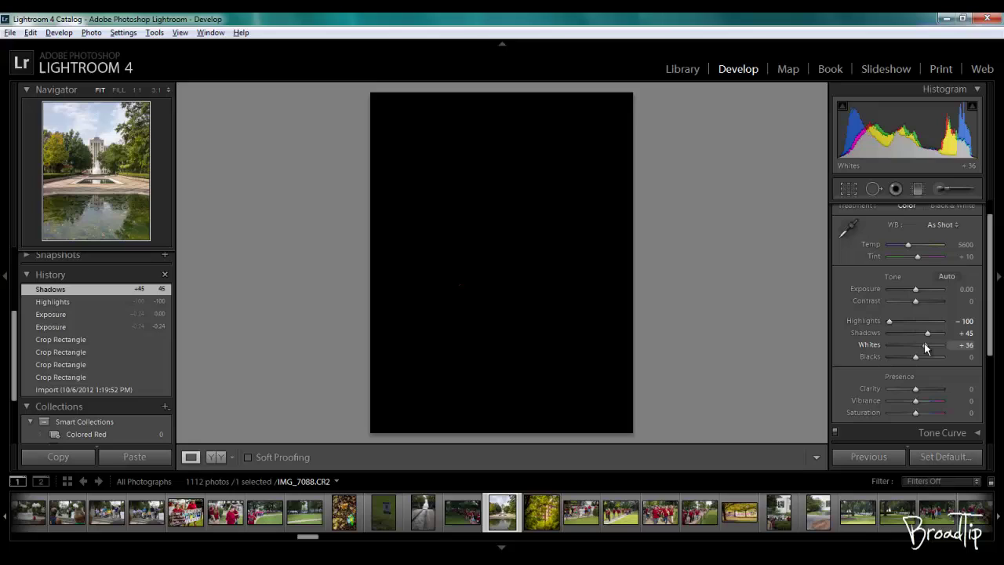
pyautogui.moveTo(926, 348); pyautogui.dragTo(925, 348)
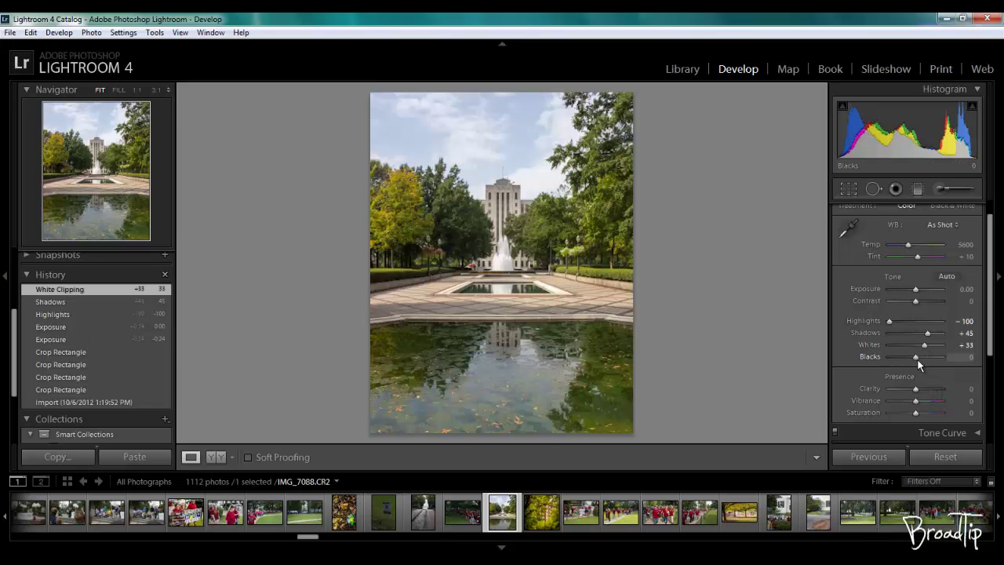
pyautogui.press('alt')
pyautogui.moveTo(916, 356); pyautogui.dragTo(911, 358)
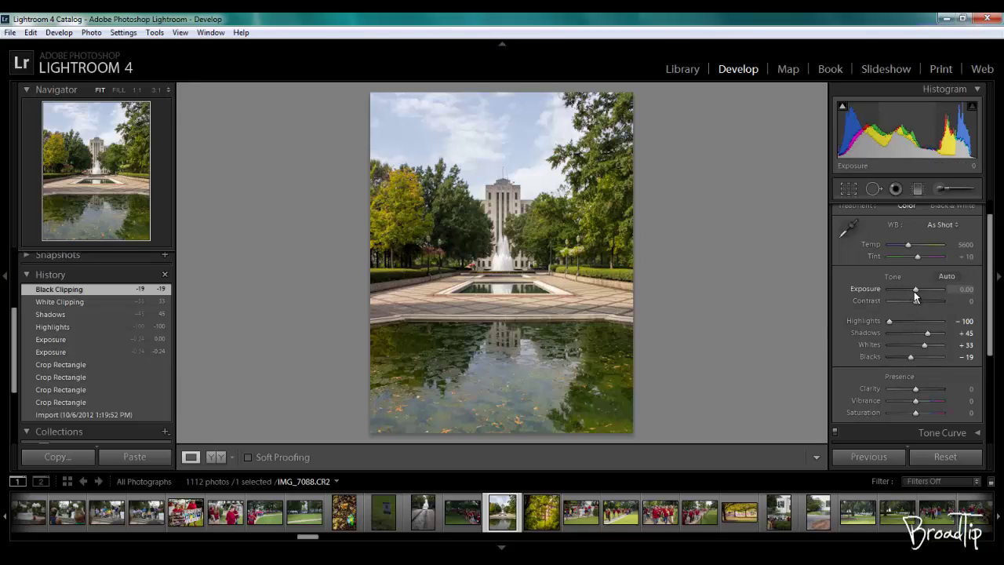
# Set Exposure to -0.36 and Contrast to +67 in the Basic panel
pyautogui.moveTo(914, 291); pyautogui.dragTo(926, 305)
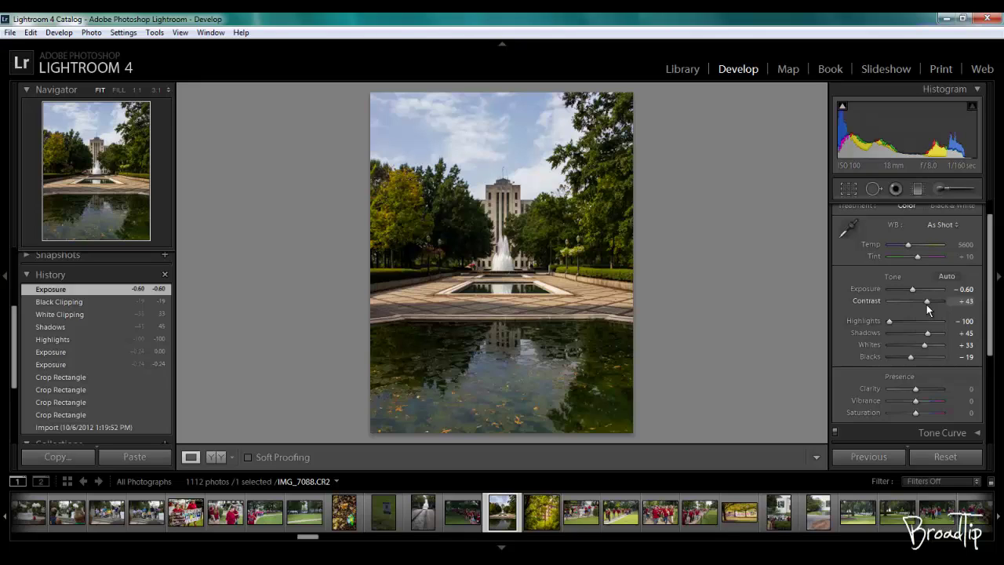
pyautogui.moveTo(927, 304); pyautogui.dragTo(915, 296)
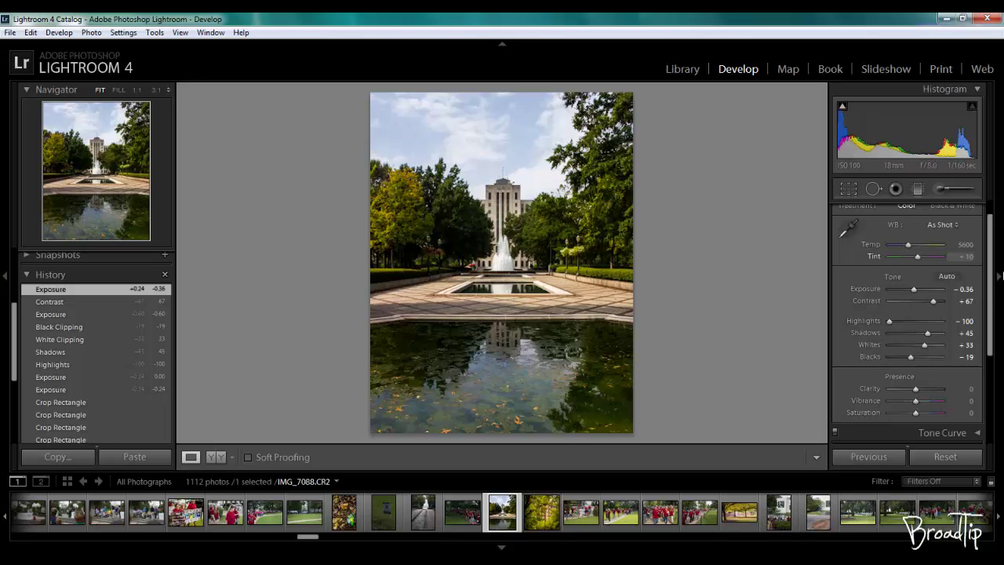
# Inspect the foliage in the Detail preview and raise the sharpening Amount to 71
pyautogui.scroll(-4, 990, 329)
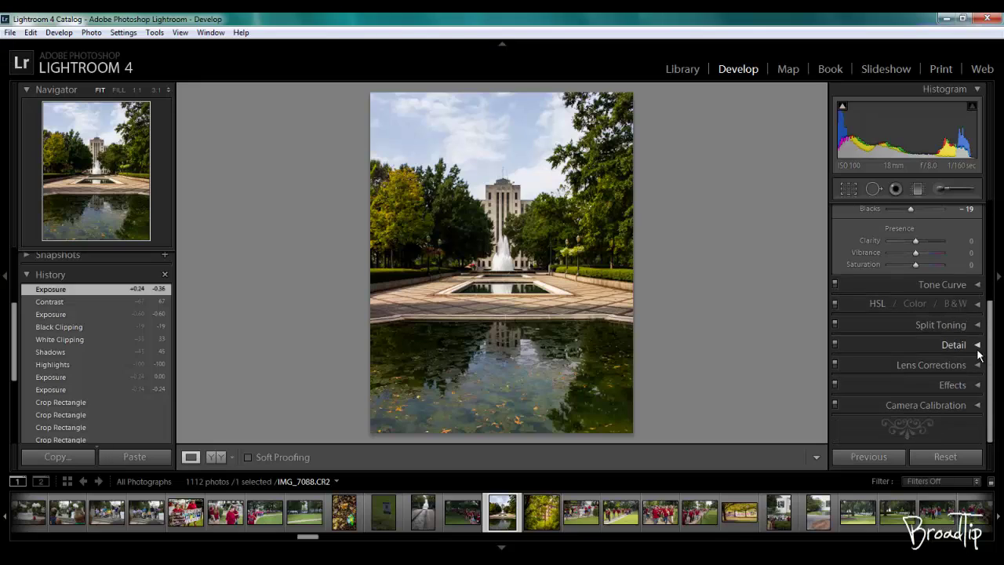
pyautogui.click(977, 345)
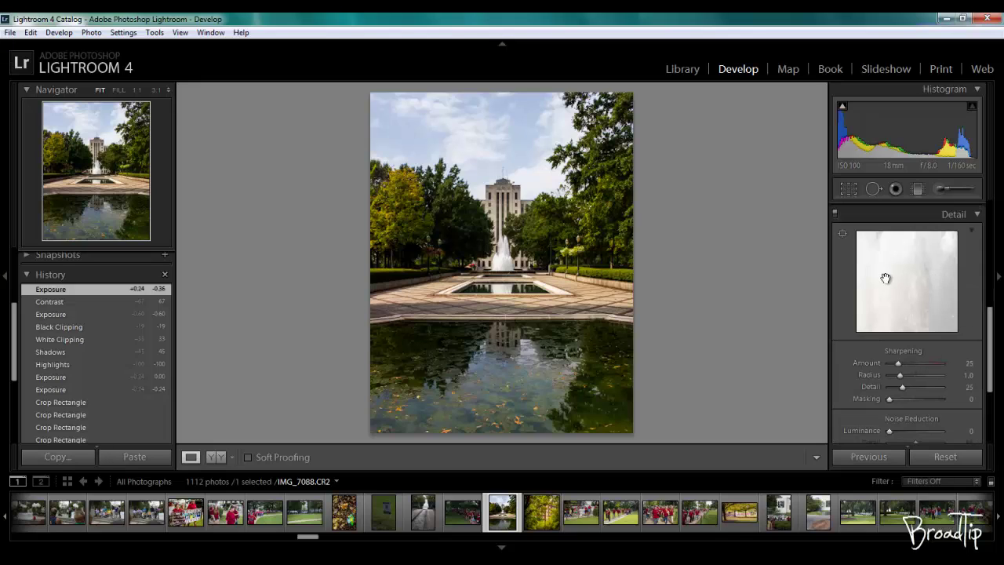
pyautogui.moveTo(885, 279); pyautogui.dragTo(926, 325)
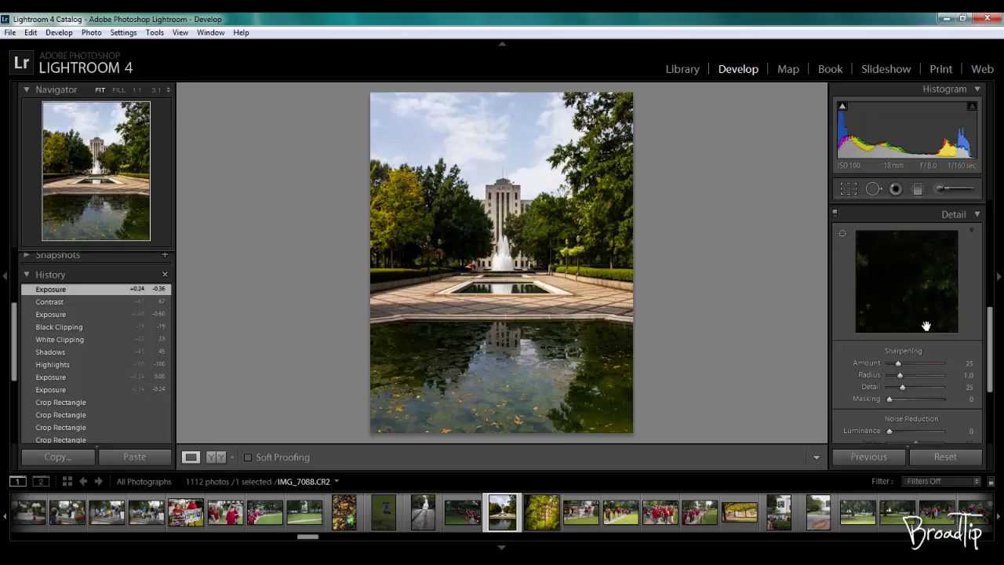
pyautogui.moveTo(892, 240); pyautogui.dragTo(918, 320)
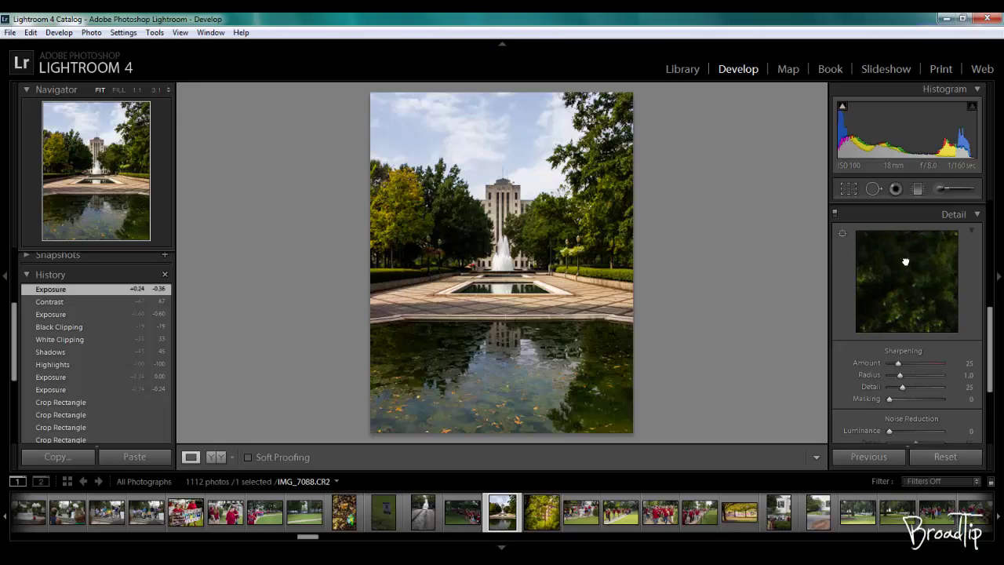
pyautogui.moveTo(905, 261); pyautogui.dragTo(902, 334)
pyautogui.moveTo(898, 262); pyautogui.dragTo(879, 300)
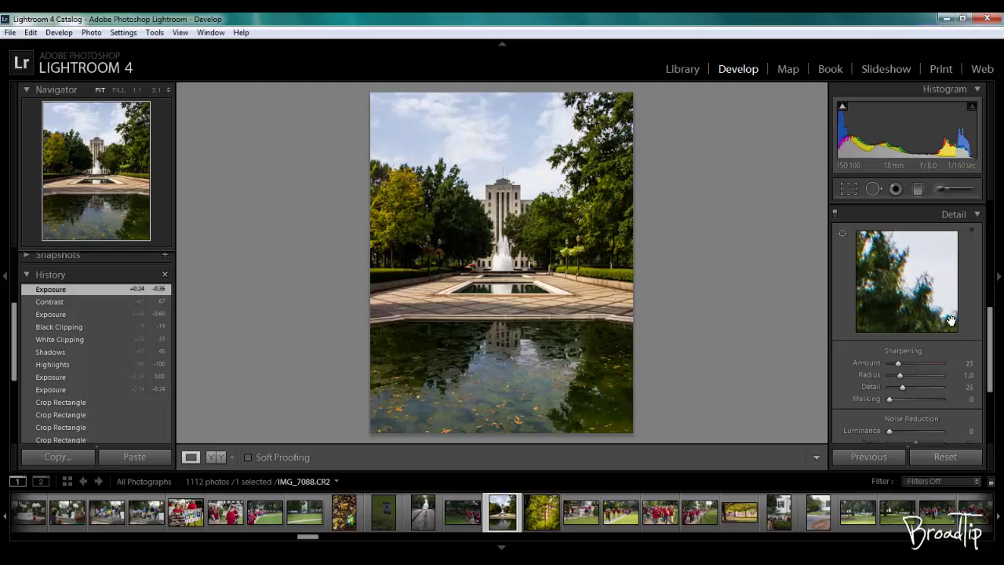
pyautogui.scroll(-2, 909, 314)
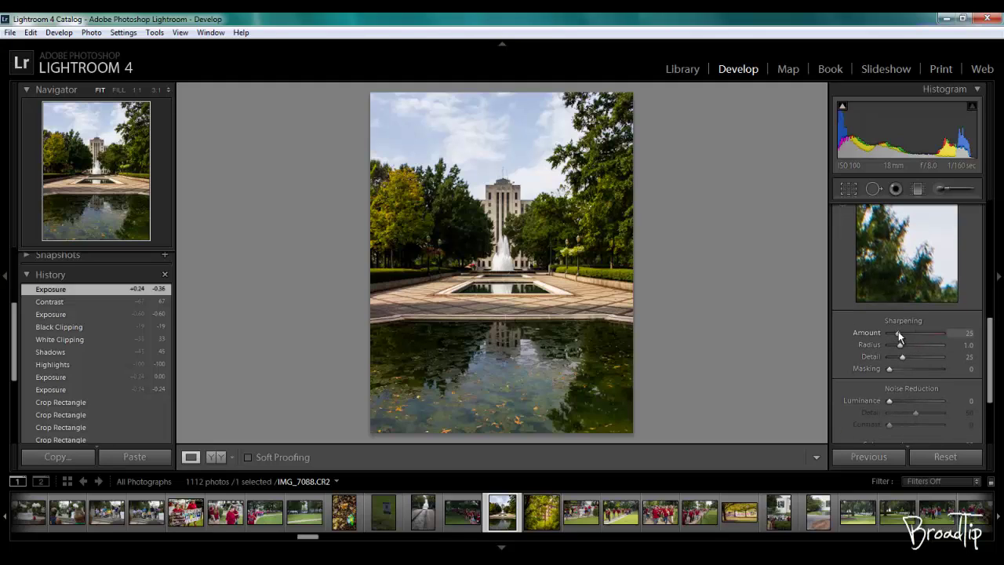
pyautogui.moveTo(912, 334); pyautogui.dragTo(915, 337)
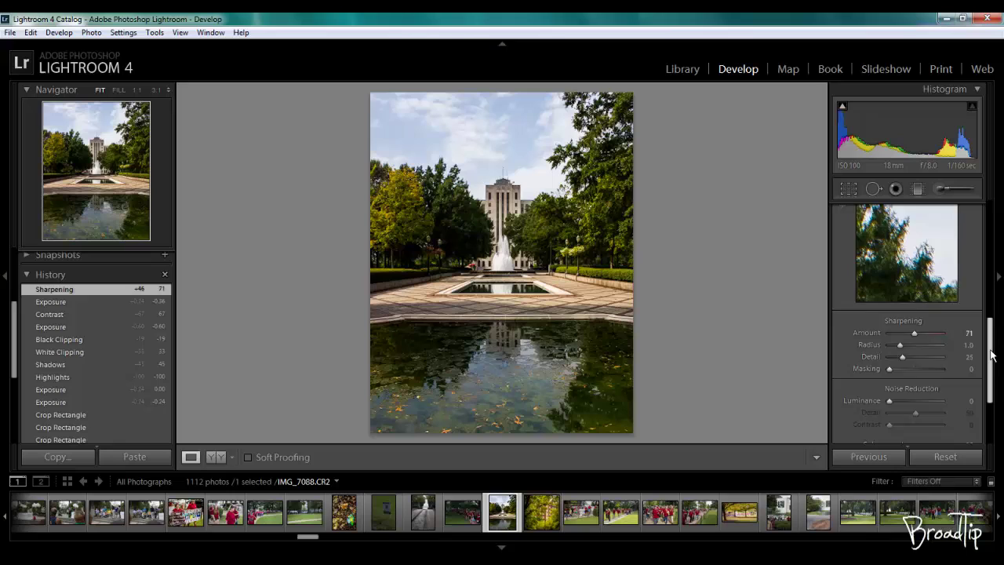
pyautogui.moveTo(991, 355); pyautogui.dragTo(990, 223)
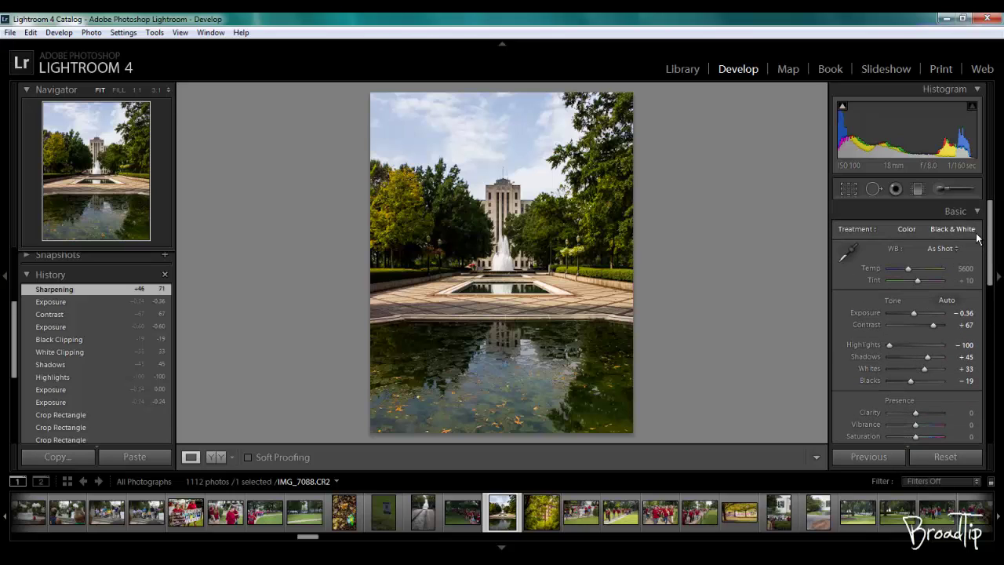
# Try a warmer Temp value, then return white balance Temp to 5600
pyautogui.scroll(-1, 989, 229)
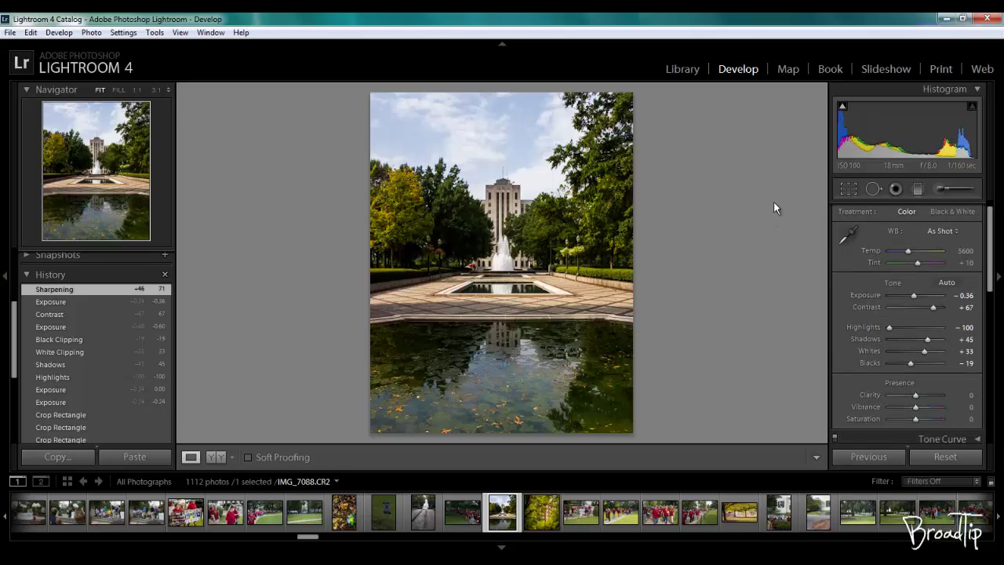
pyautogui.moveTo(907, 251)
pyautogui.mouseDown()
pyautogui.moveTo(915, 256)
pyautogui.moveTo(905, 253)
pyautogui.mouseUp()
pyautogui.doubleClick(905, 253)
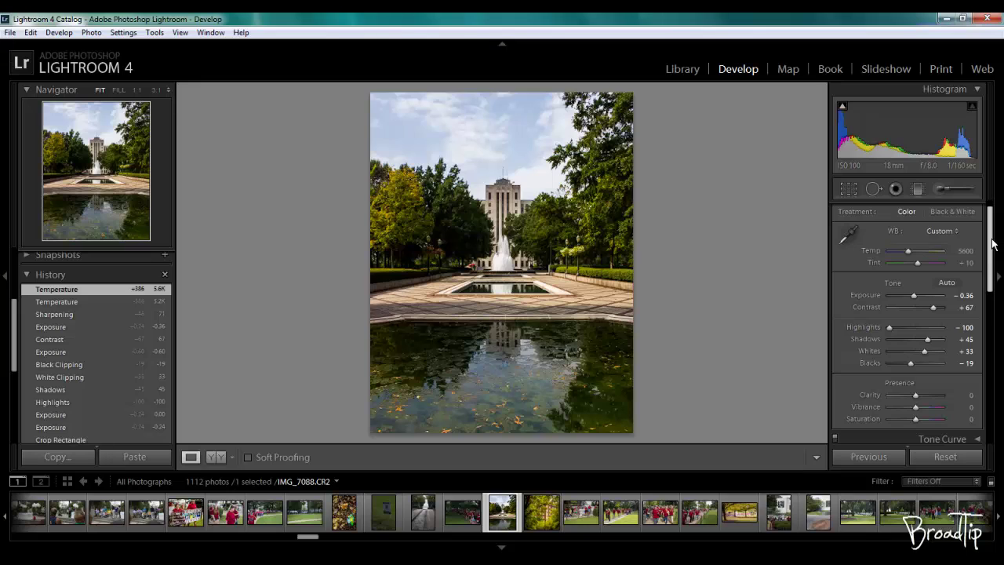
# Experiment with Saturation, boosting then dropping it to -38, and raise Vibrance
pyautogui.moveTo(992, 244); pyautogui.dragTo(992, 263)
pyautogui.moveTo(916, 341)
pyautogui.mouseDown()
pyautogui.moveTo(928, 347)
pyautogui.moveTo(920, 342)
pyautogui.mouseUp()
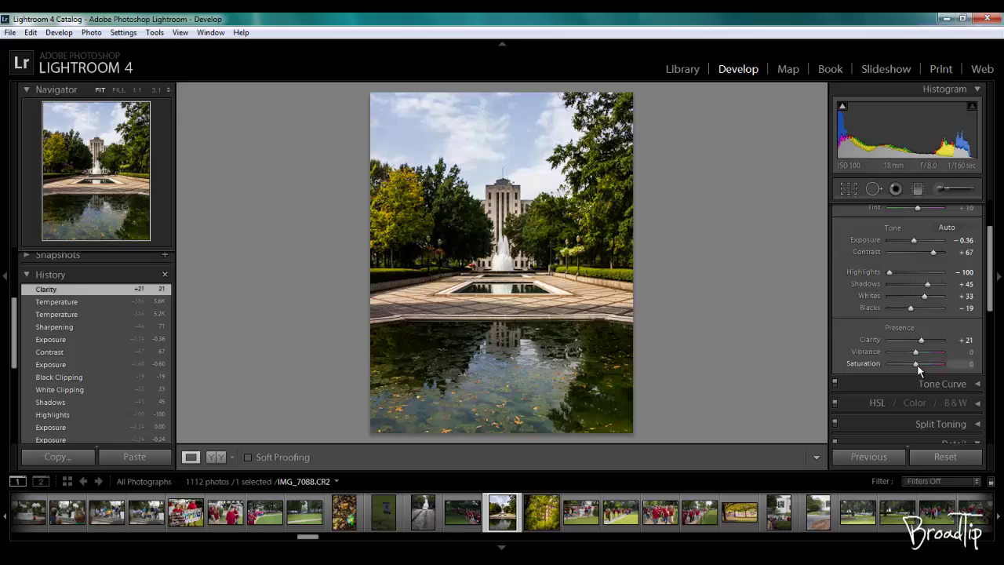
pyautogui.moveTo(917, 363)
pyautogui.mouseDown()
pyautogui.moveTo(934, 352)
pyautogui.moveTo(954, 361)
pyautogui.moveTo(922, 355)
pyautogui.mouseUp()
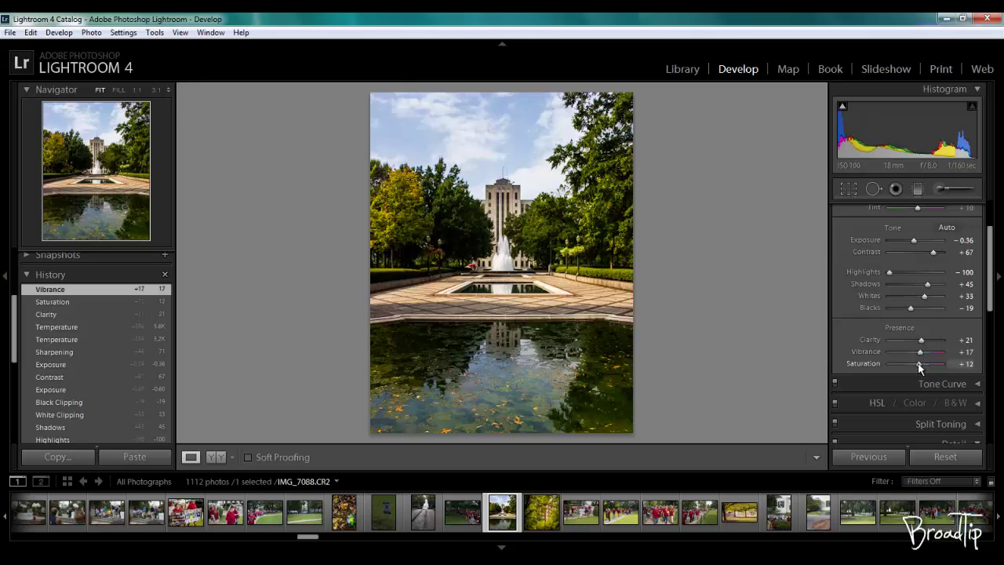
pyautogui.doubleClick(919, 363)
pyautogui.moveTo(920, 351); pyautogui.dragTo(976, 360)
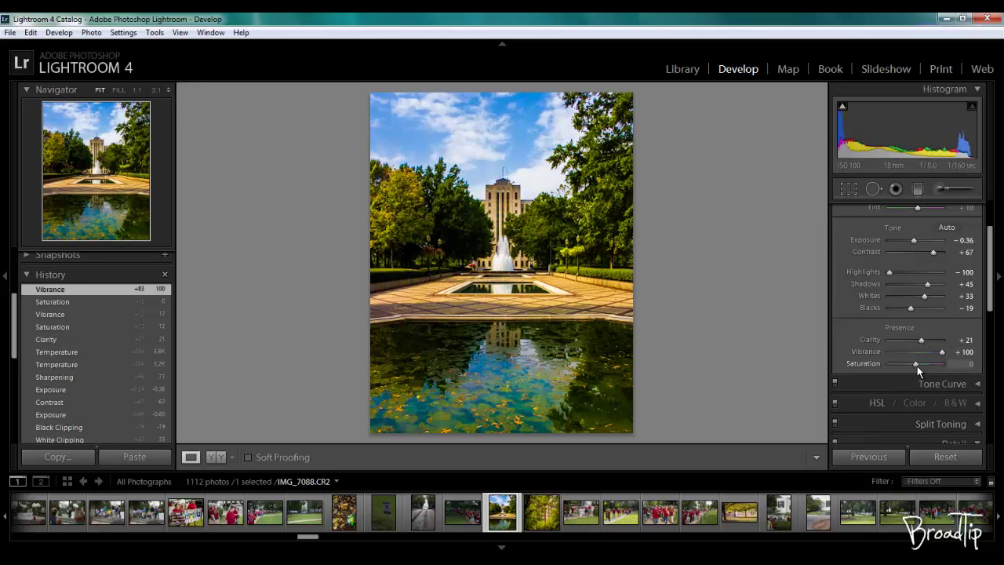
pyautogui.moveTo(915, 364); pyautogui.dragTo(902, 366)
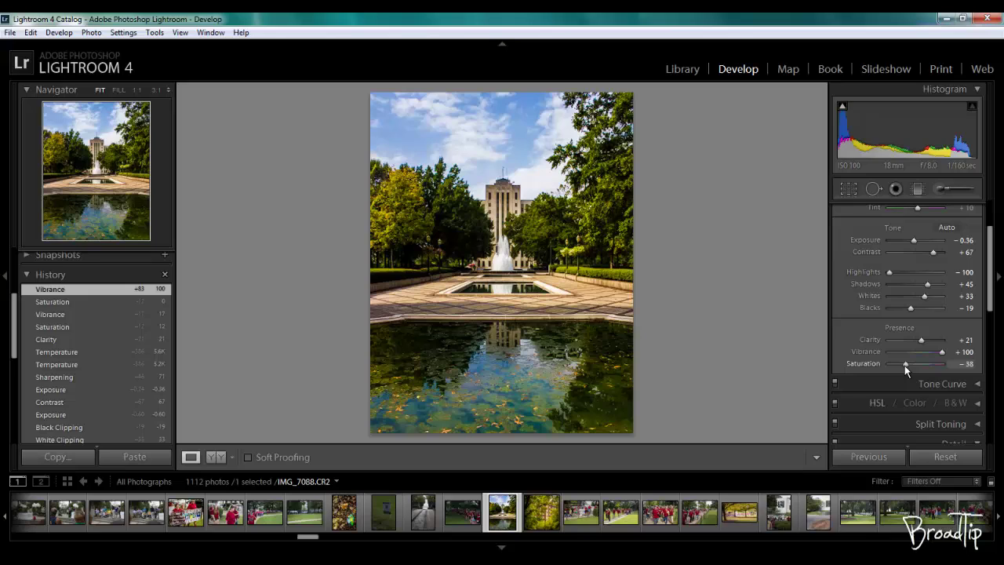
pyautogui.moveTo(906, 368); pyautogui.dragTo(906, 369)
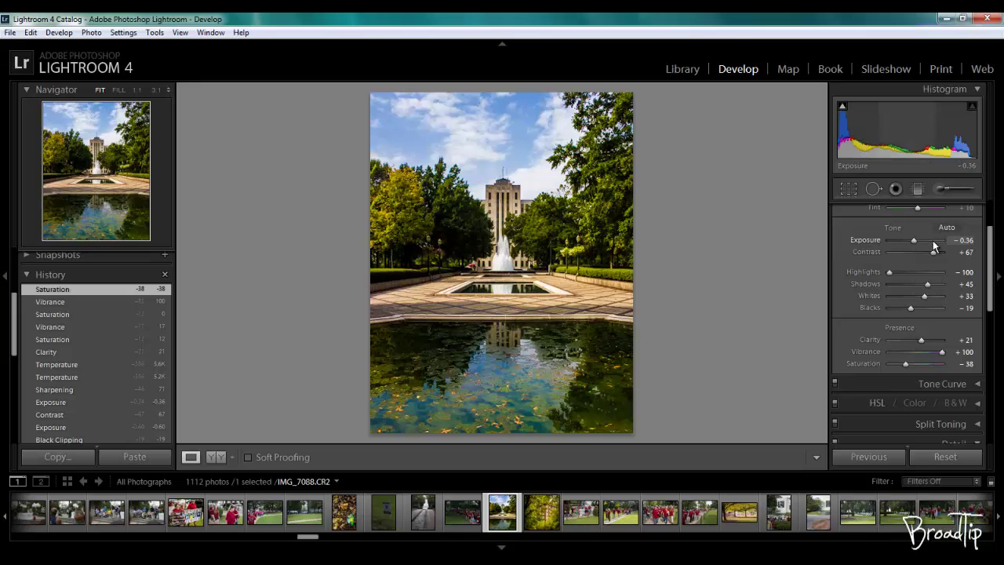
# Ease Contrast to +55 and Clarity to +17, reset Saturation to 0, and set Vibrance to +60
pyautogui.moveTo(933, 255); pyautogui.dragTo(928, 258)
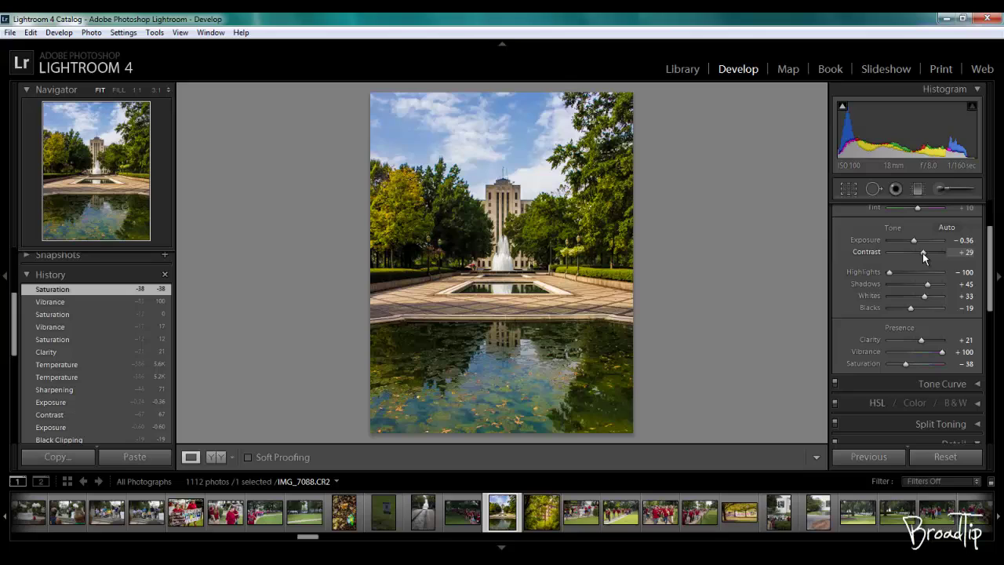
pyautogui.moveTo(923, 253); pyautogui.dragTo(929, 255)
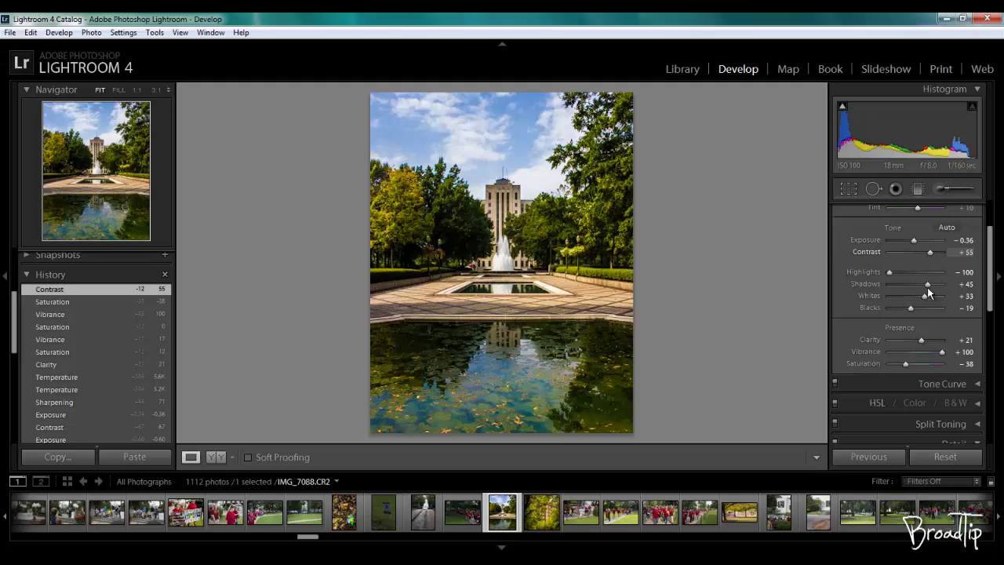
pyautogui.moveTo(921, 343)
pyautogui.mouseDown()
pyautogui.moveTo(910, 344)
pyautogui.moveTo(914, 355)
pyautogui.mouseUp()
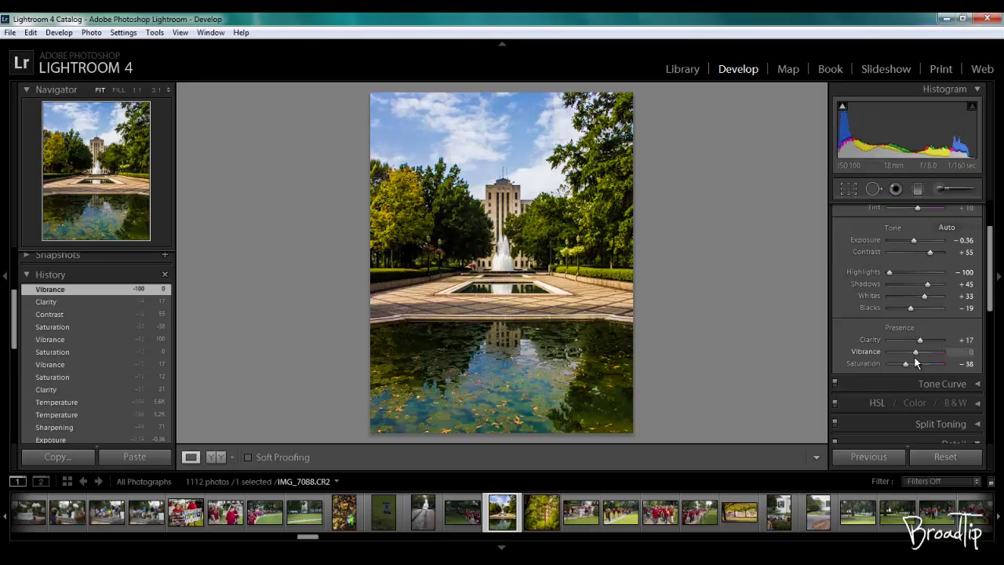
pyautogui.doubleClick(905, 363)
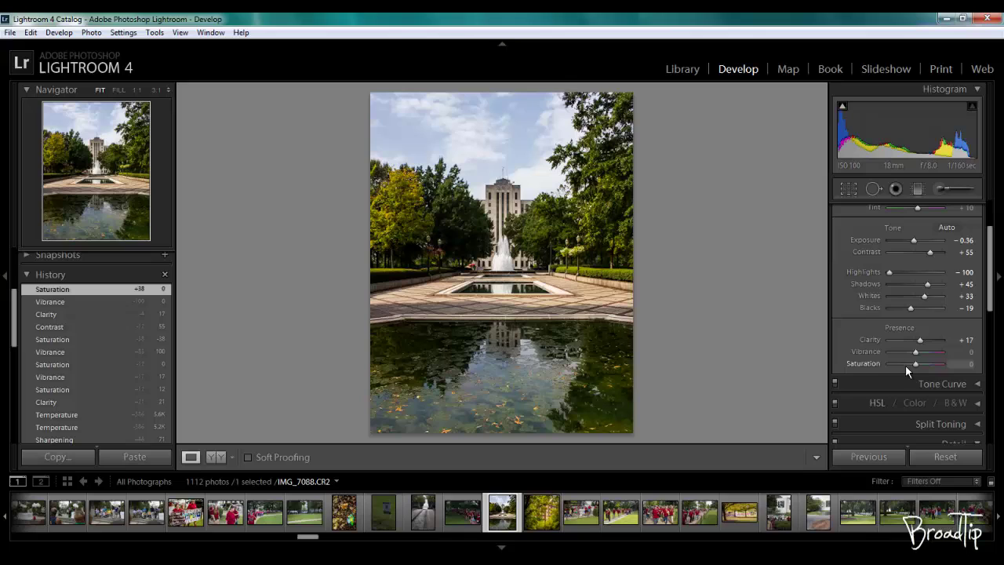
pyautogui.moveTo(914, 353); pyautogui.dragTo(926, 355)
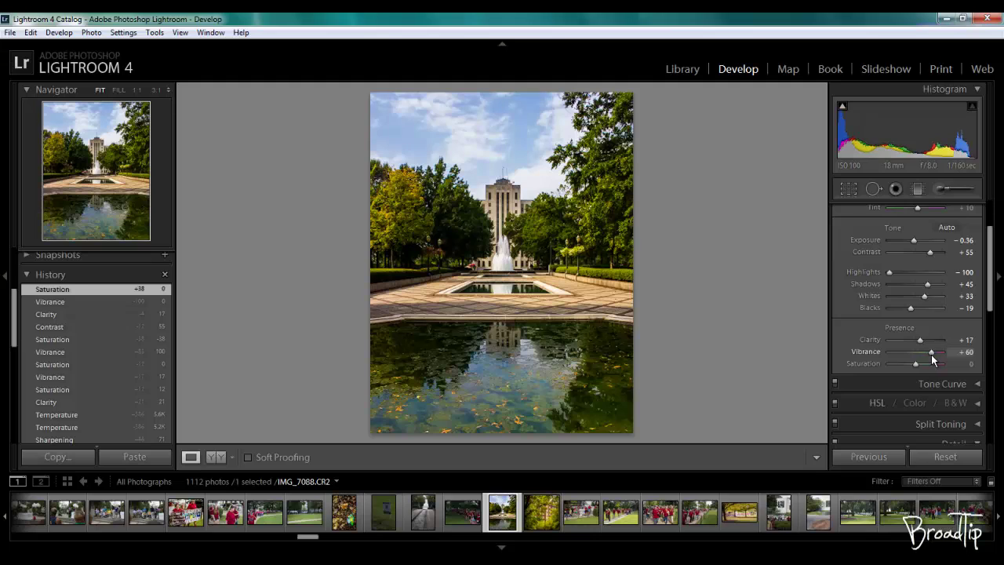
pyautogui.moveTo(932, 358); pyautogui.dragTo(932, 358)
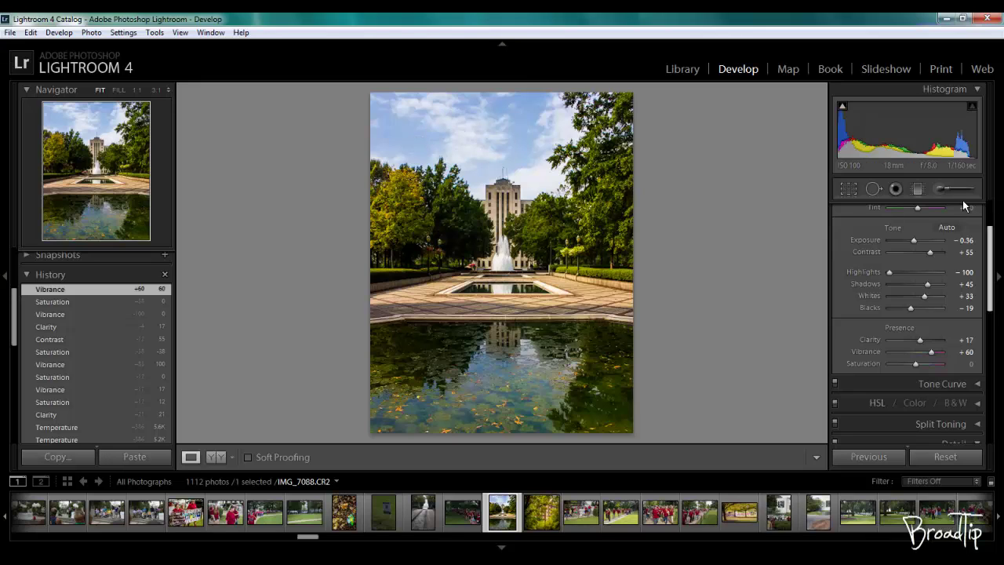
# Paint a darkening Adjustment Brush stroke with a smaller brush over the upper-left sky
pyautogui.click(939, 189)
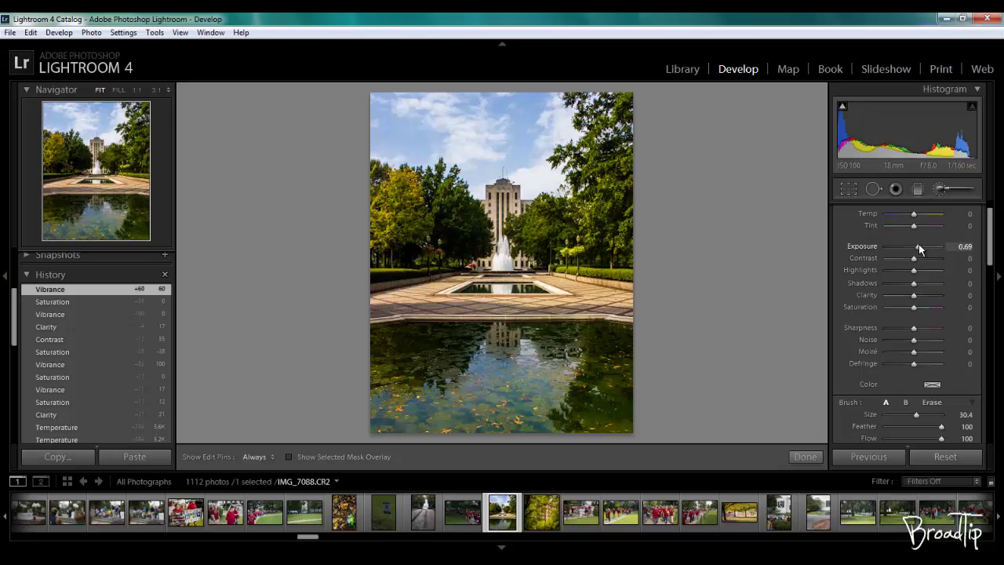
pyautogui.moveTo(914, 246); pyautogui.dragTo(909, 248)
pyautogui.moveTo(916, 417); pyautogui.dragTo(905, 416)
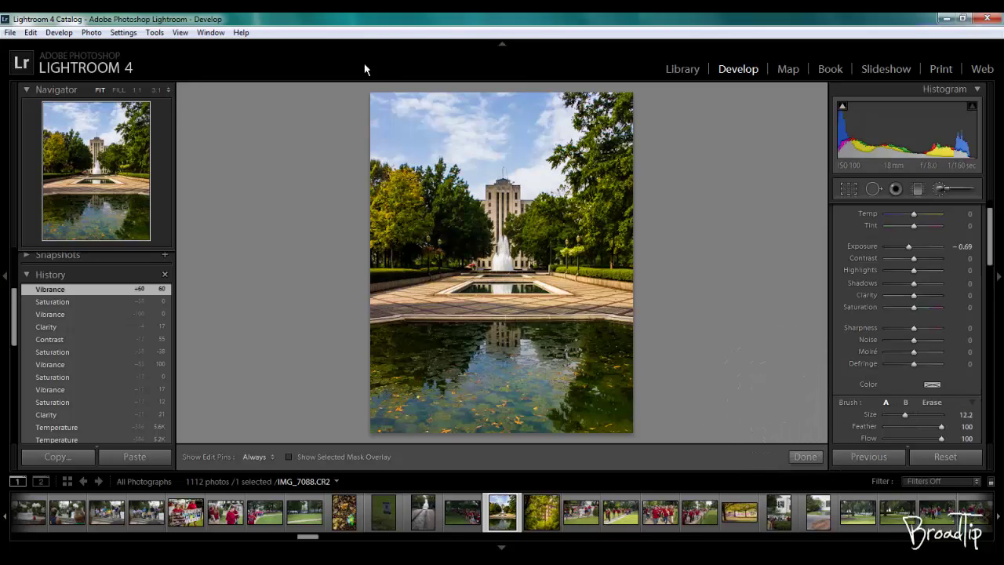
pyautogui.press('h')
pyautogui.moveTo(383, 128)
pyautogui.mouseDown()
pyautogui.moveTo(394, 162)
pyautogui.moveTo(430, 158)
pyautogui.moveTo(423, 149)
pyautogui.moveTo(450, 154)
pyautogui.moveTo(480, 192)
pyautogui.moveTo(489, 168)
pyautogui.moveTo(509, 157)
pyautogui.moveTo(529, 194)
pyautogui.moveTo(550, 189)
pyautogui.moveTo(558, 178)
pyautogui.moveTo(536, 155)
pyautogui.moveTo(544, 142)
pyautogui.moveTo(577, 138)
pyautogui.moveTo(552, 97)
pyautogui.moveTo(391, 92)
pyautogui.moveTo(511, 134)
pyautogui.moveTo(420, 98)
pyautogui.moveTo(402, 111)
pyautogui.moveTo(471, 118)
pyautogui.moveTo(489, 156)
pyautogui.moveTo(447, 133)
pyautogui.moveTo(519, 156)
pyautogui.moveTo(537, 178)
pyautogui.moveTo(428, 107)
pyautogui.moveTo(507, 113)
pyautogui.moveTo(394, 113)
pyautogui.moveTo(349, 131)
pyautogui.moveTo(491, 112)
pyautogui.moveTo(503, 99)
pyautogui.moveTo(536, 112)
pyautogui.moveTo(538, 125)
pyautogui.moveTo(521, 106)
pyautogui.moveTo(390, 114)
pyautogui.moveTo(398, 137)
pyautogui.moveTo(515, 126)
pyautogui.moveTo(524, 113)
pyautogui.moveTo(545, 114)
pyautogui.moveTo(564, 133)
pyautogui.moveTo(543, 195)
pyautogui.moveTo(527, 161)
pyautogui.moveTo(484, 164)
pyautogui.moveTo(471, 200)
pyautogui.mouseUp()
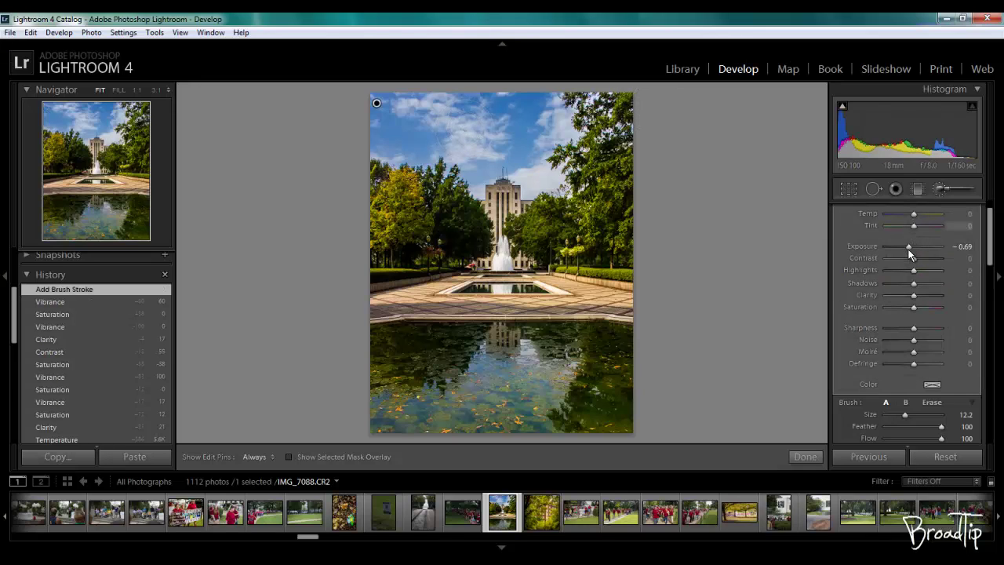
# Set the sky adjustment to Exposure -0.51, Contrast 59, Highlights -49 and Clarity 24
pyautogui.moveTo(909, 248); pyautogui.dragTo(909, 247)
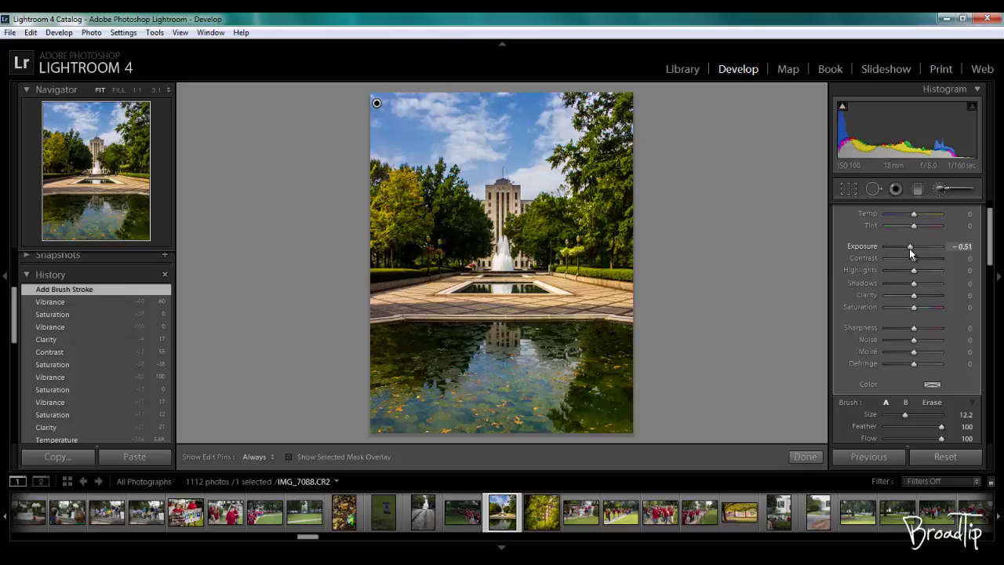
pyautogui.moveTo(913, 259); pyautogui.dragTo(929, 261)
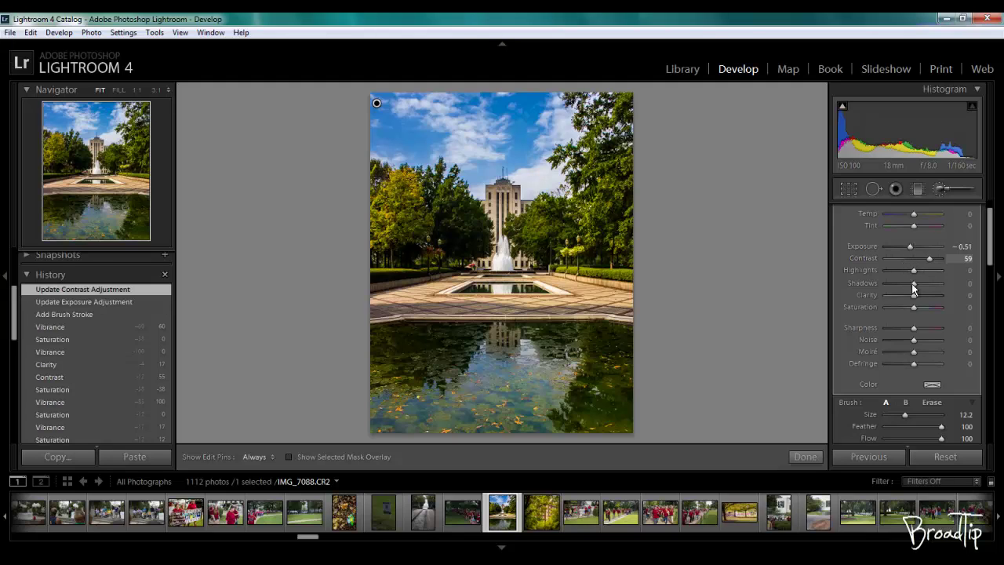
pyautogui.moveTo(913, 269)
pyautogui.mouseDown()
pyautogui.moveTo(892, 271)
pyautogui.moveTo(900, 275)
pyautogui.mouseUp()
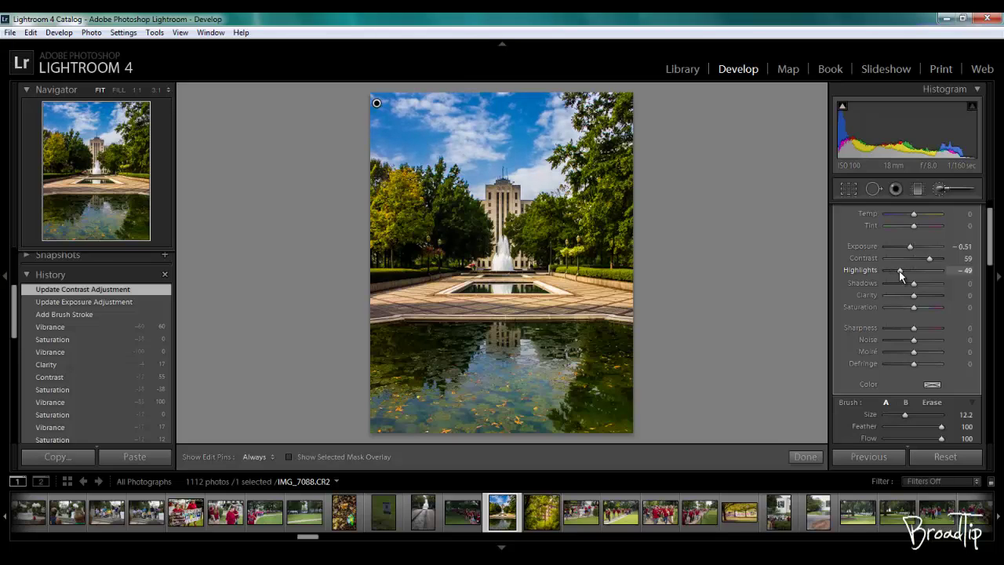
pyautogui.moveTo(920, 297); pyautogui.dragTo(920, 297)
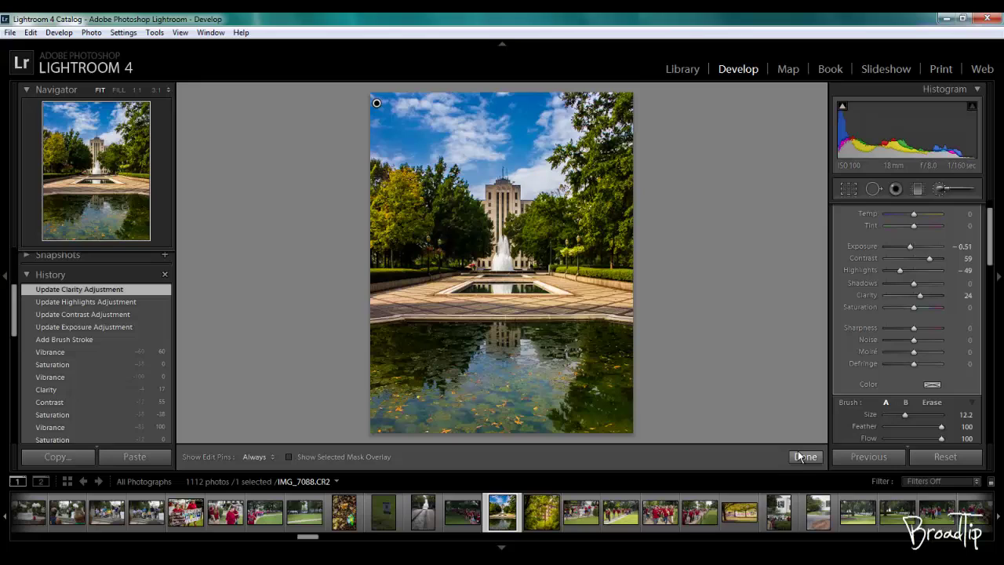
pyautogui.scroll(1, 993, 251)
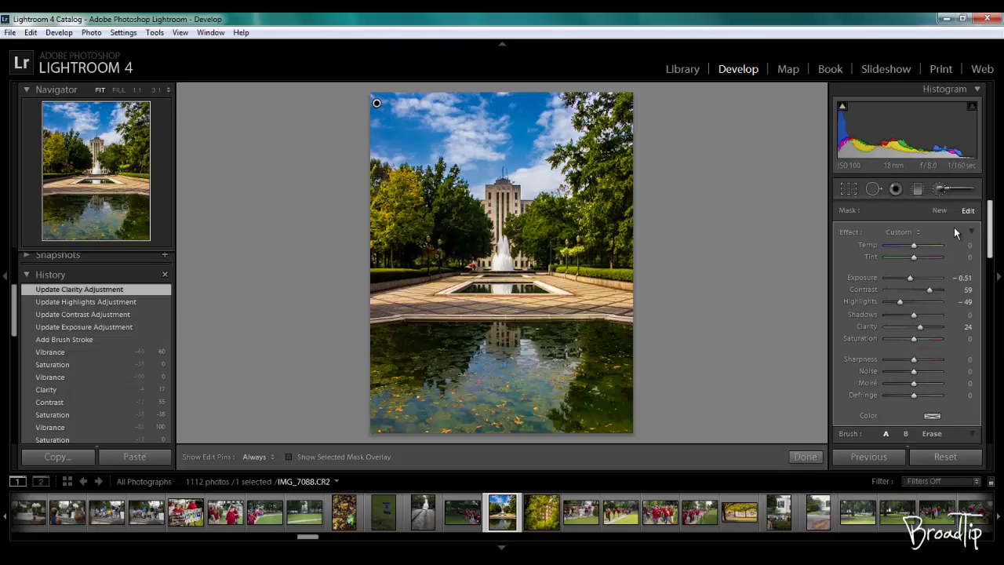
# Start a new brush adjustment and paint over the pond
pyautogui.click(937, 210)
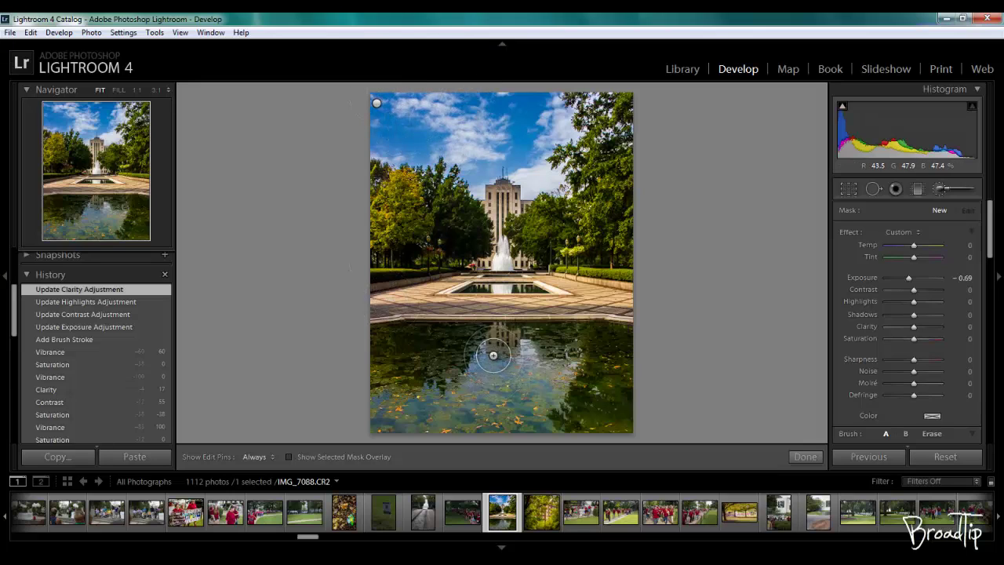
pyautogui.press('h')
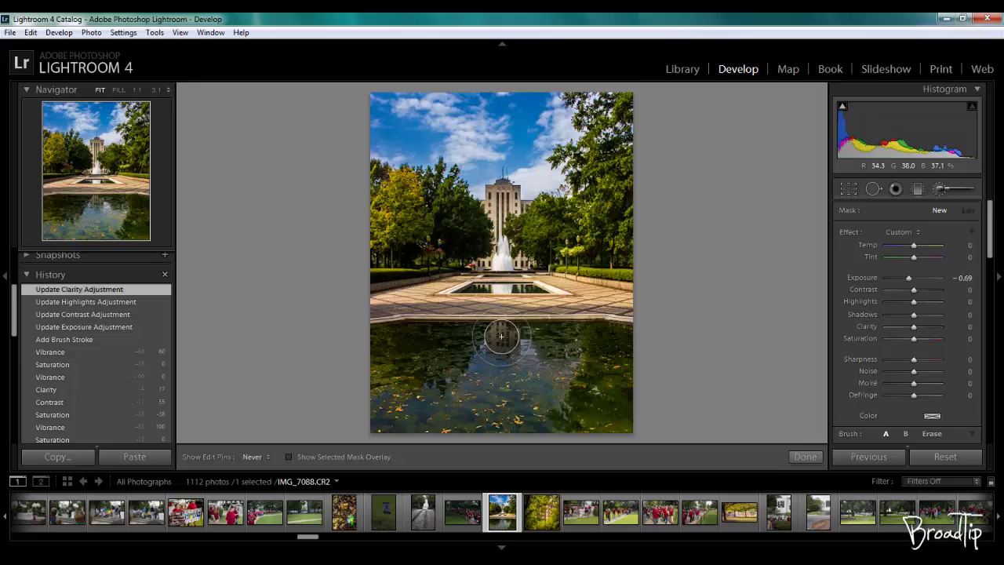
pyautogui.press('h')
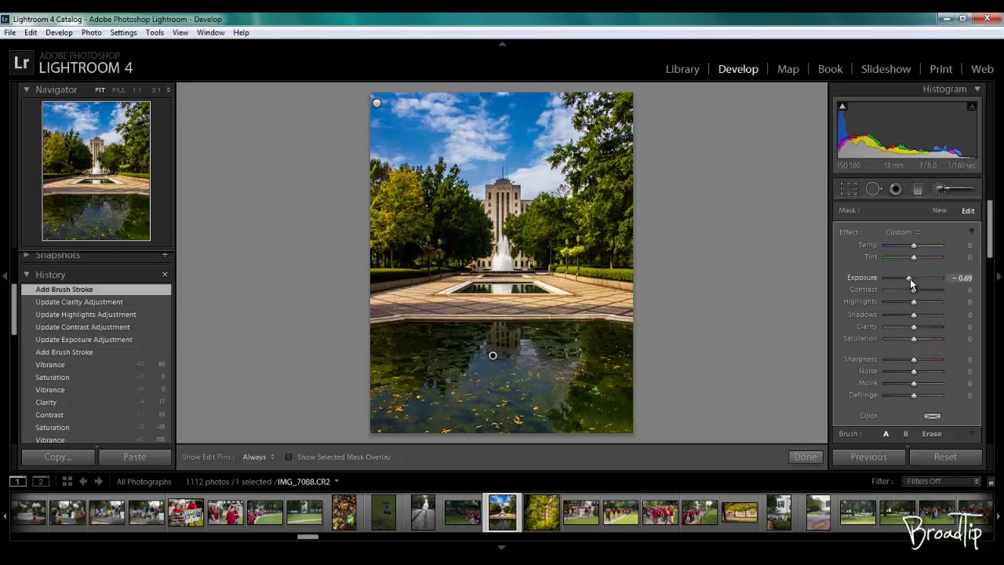
# Set the pond adjustment to Exposure -0.32, Contrast +33 and Saturation +38, then finish brushing
pyautogui.moveTo(909, 280); pyautogui.dragTo(913, 279)
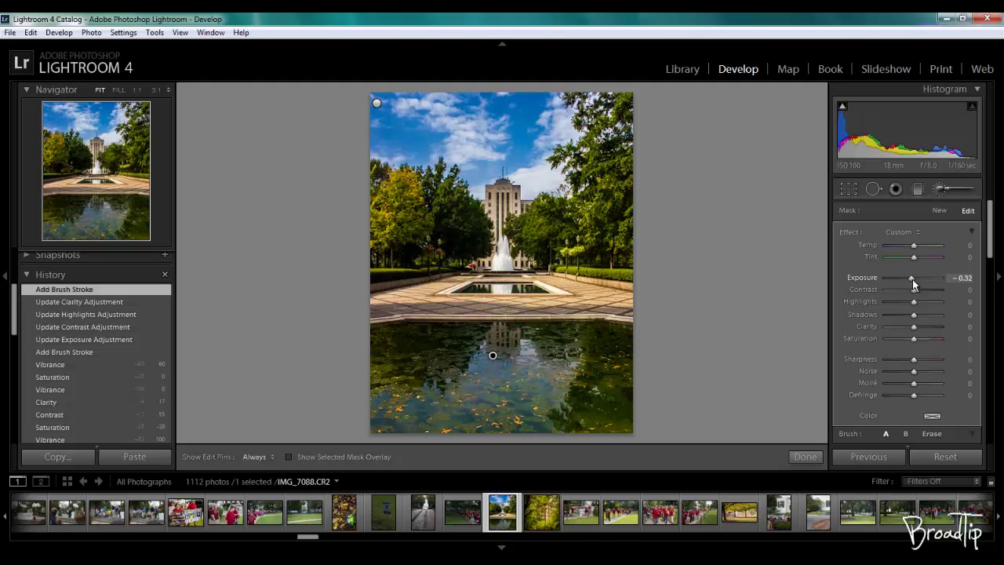
pyautogui.moveTo(913, 289); pyautogui.dragTo(925, 296)
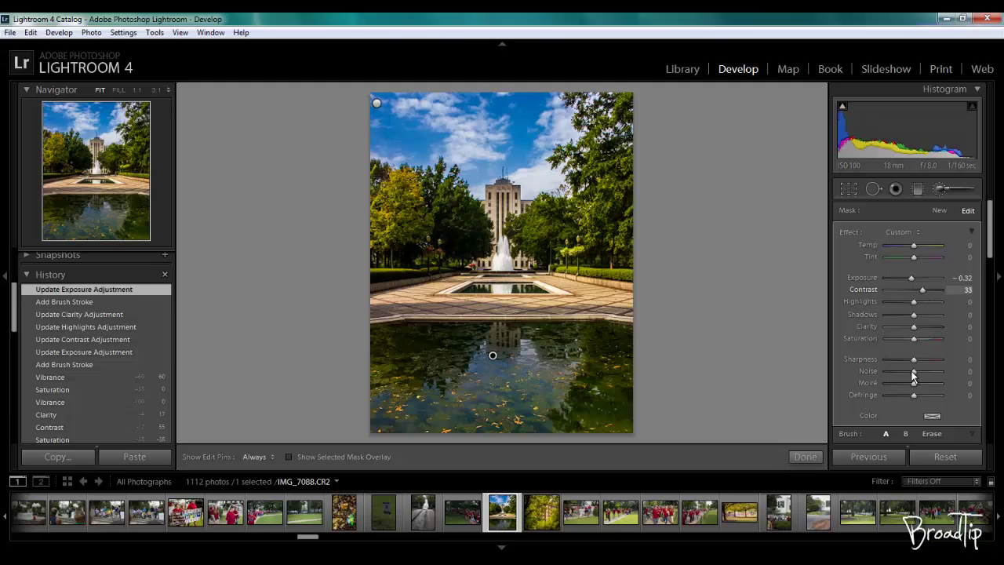
pyautogui.moveTo(913, 339)
pyautogui.mouseDown()
pyautogui.moveTo(939, 340)
pyautogui.moveTo(924, 342)
pyautogui.mouseUp()
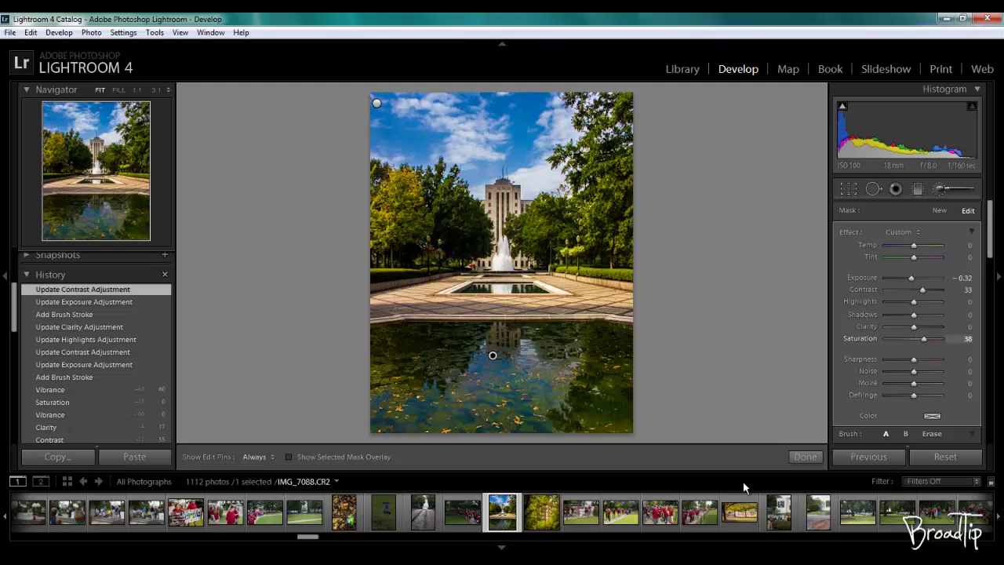
pyautogui.click(796, 458)
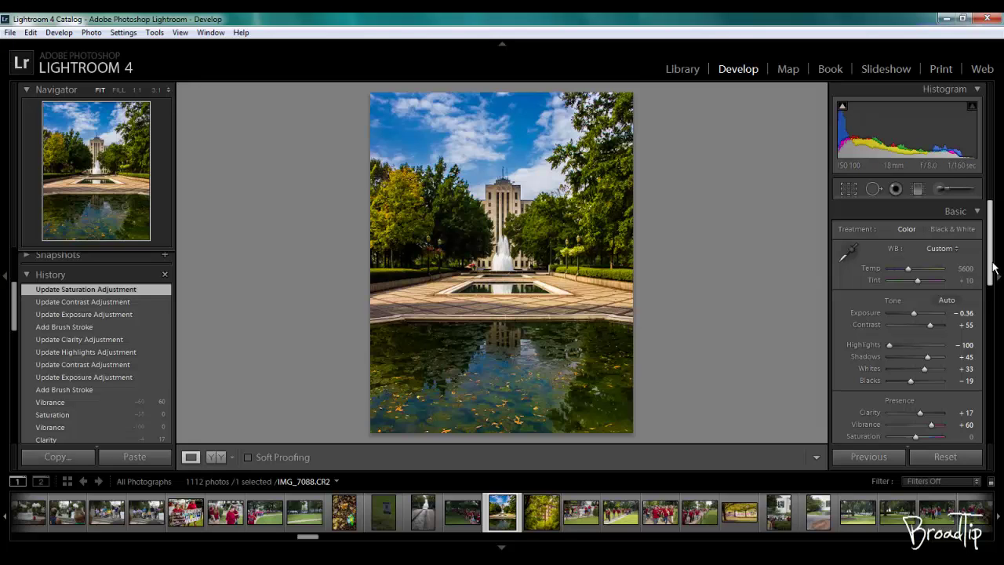
# Collapse the Basic and Detail panels and expand the HSL / Color / B&W panel
pyautogui.moveTo(991, 262); pyautogui.dragTo(981, 240)
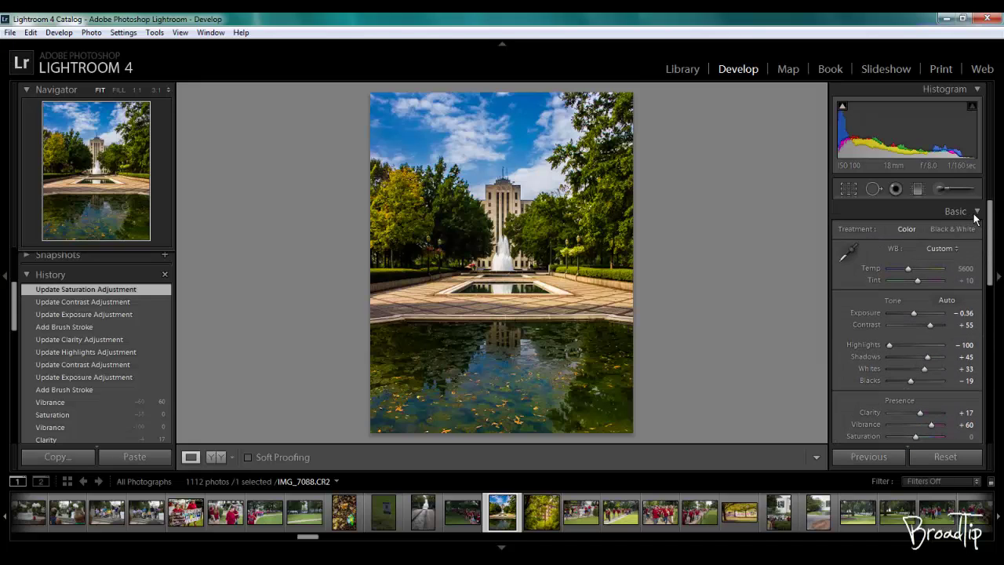
pyautogui.click(977, 214)
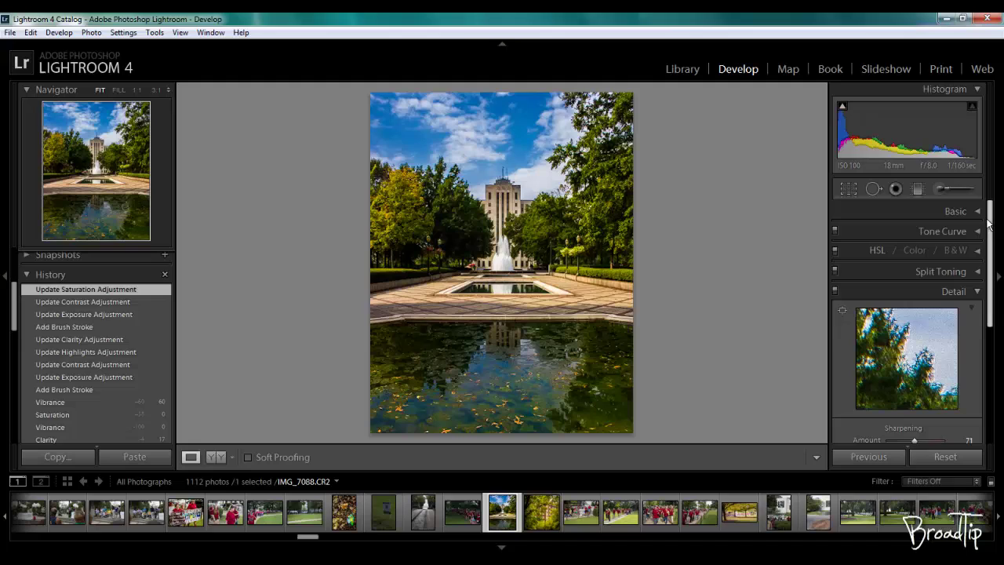
pyautogui.click(977, 291)
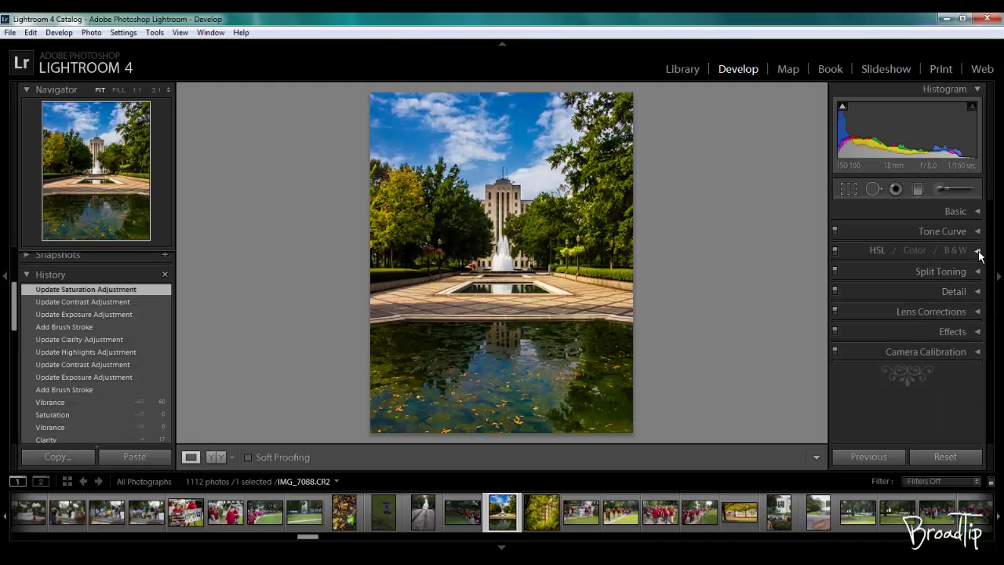
pyautogui.click(978, 250)
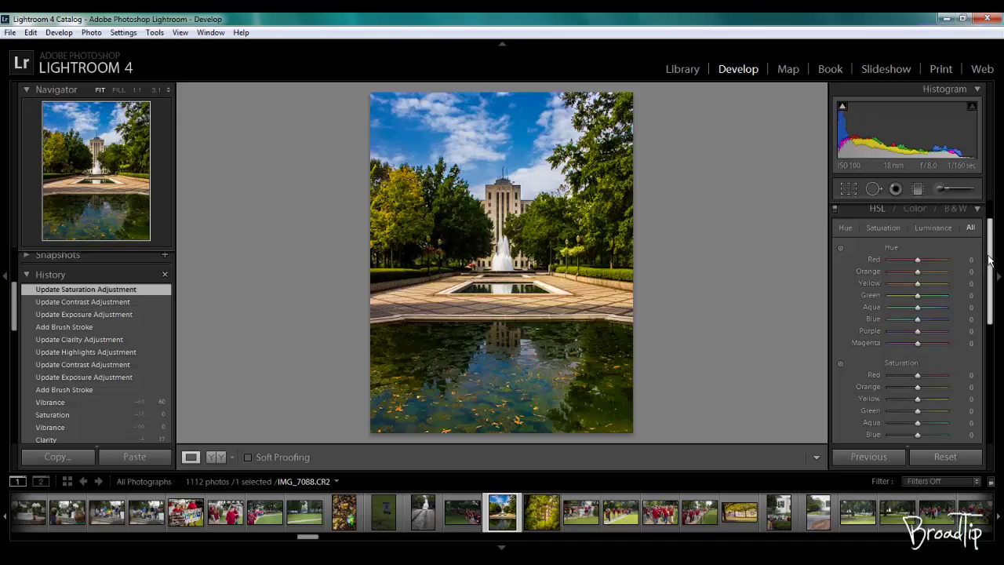
pyautogui.scroll(-1, 990, 260)
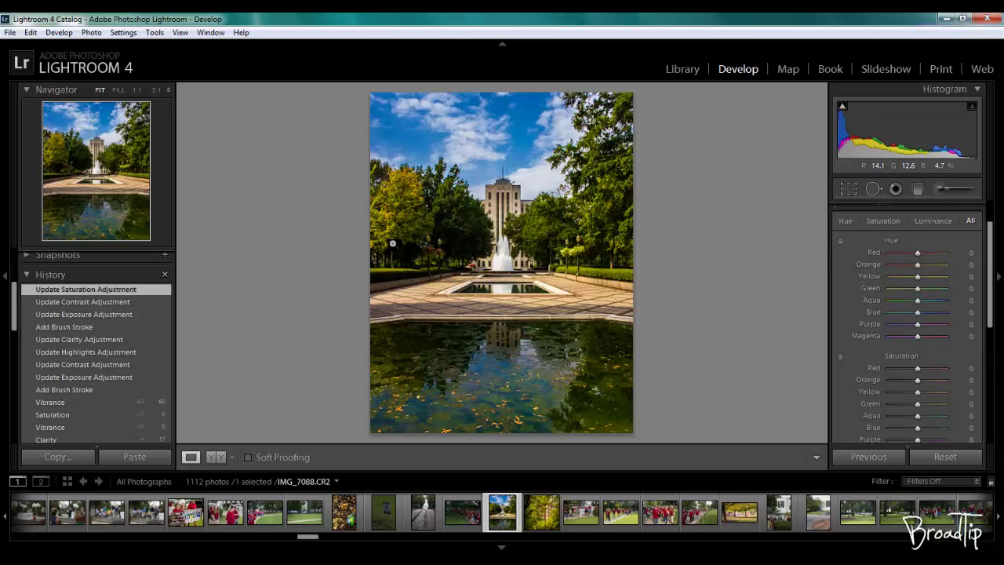
# Drag the Hue targeted tool on foliage and sky: Yellow -21, Orange -4, Blue -16, Aqua -3
pyautogui.click(839, 240)
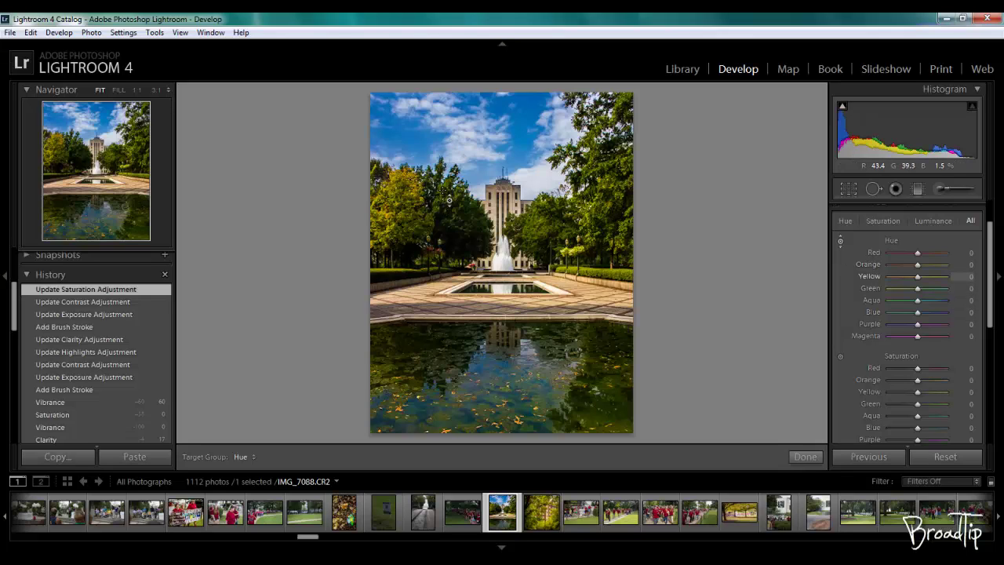
pyautogui.moveTo(449, 200)
pyautogui.mouseDown()
pyautogui.moveTo(454, 250)
pyautogui.moveTo(458, 218)
pyautogui.mouseUp()
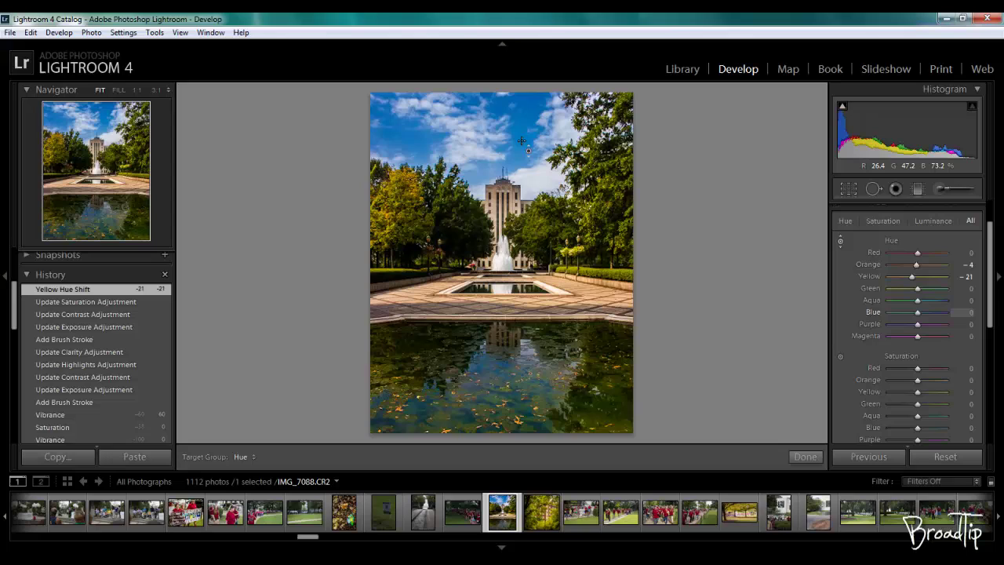
pyautogui.moveTo(522, 142); pyautogui.dragTo(522, 157)
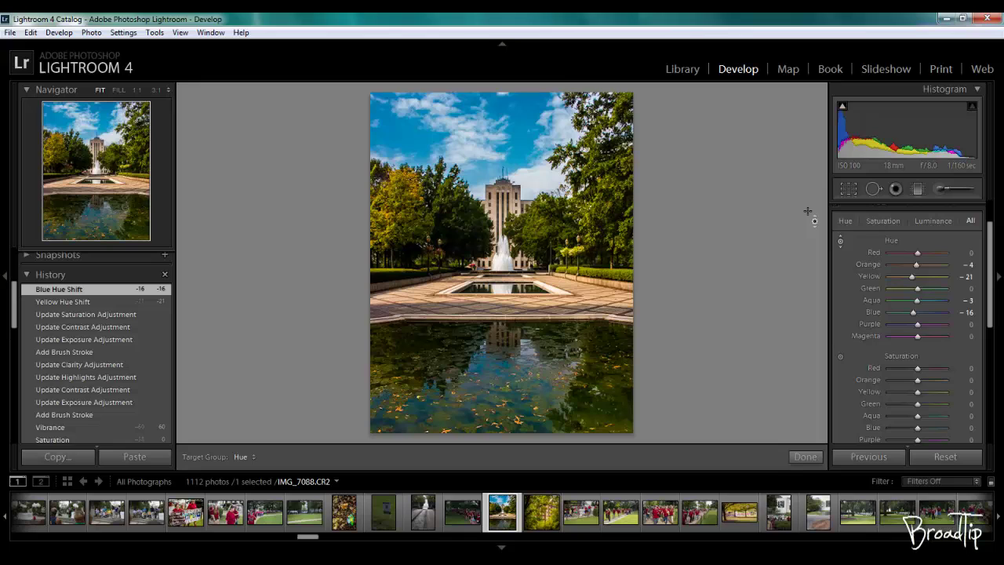
pyautogui.moveTo(993, 270); pyautogui.dragTo(993, 302)
# With the Saturation targeted tool, drop the trees to Yellow -29 and raise the sky to Blue +34, Aqua +7
pyautogui.click(840, 277)
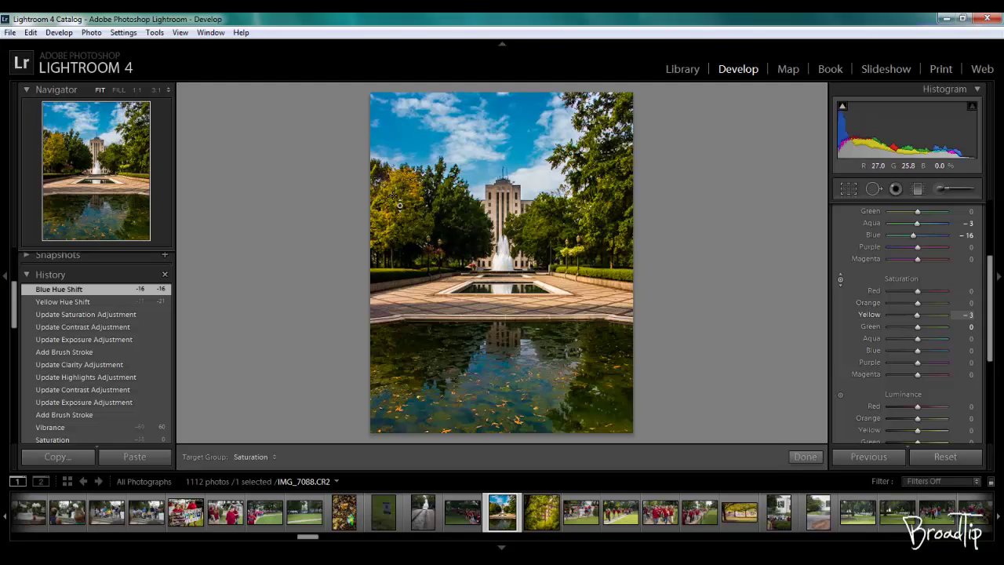
pyautogui.moveTo(399, 201); pyautogui.dragTo(400, 216)
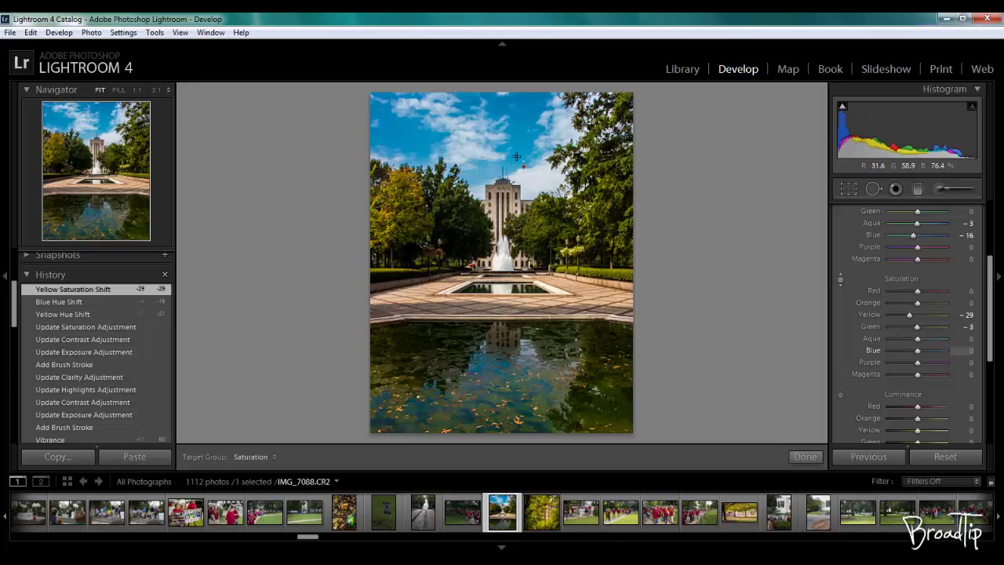
pyautogui.moveTo(517, 154)
pyautogui.mouseDown()
pyautogui.moveTo(517, 128)
pyautogui.moveTo(517, 157)
pyautogui.mouseUp()
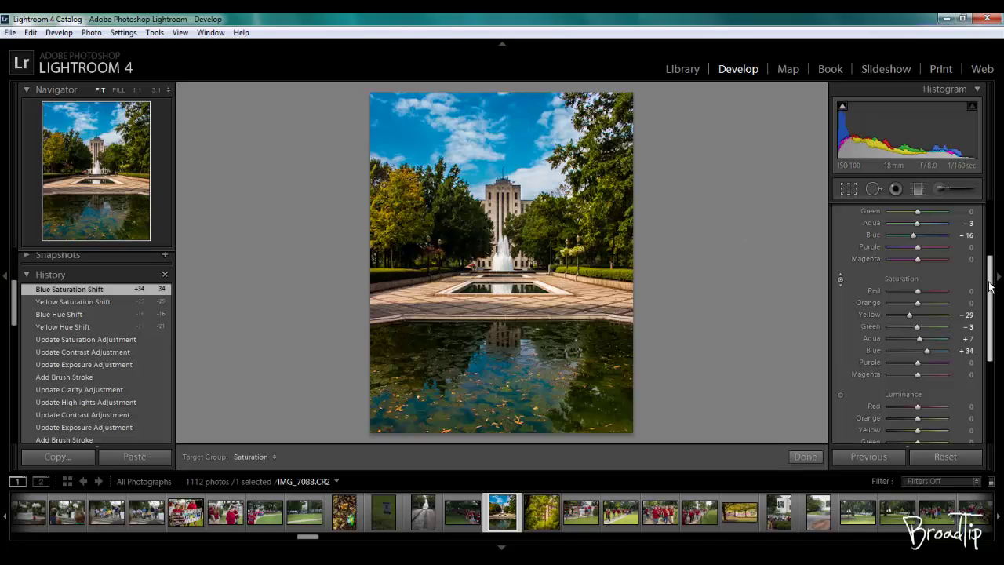
pyautogui.moveTo(989, 287); pyautogui.dragTo(984, 334)
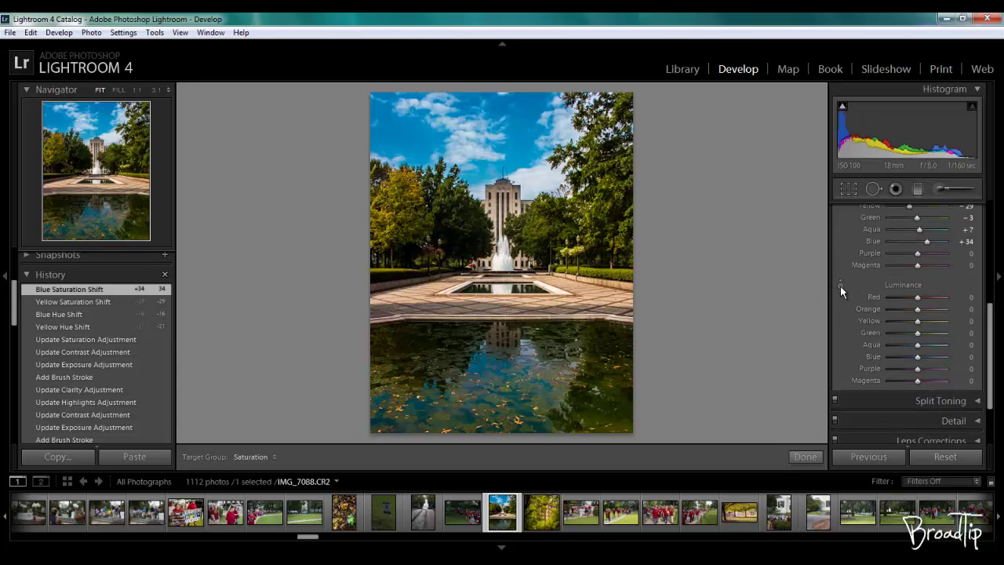
# With the Luminance targeted tool, brighten the sky to Blue +12 and darken the foliage to Yellow -7, Green -6
pyautogui.click(840, 286)
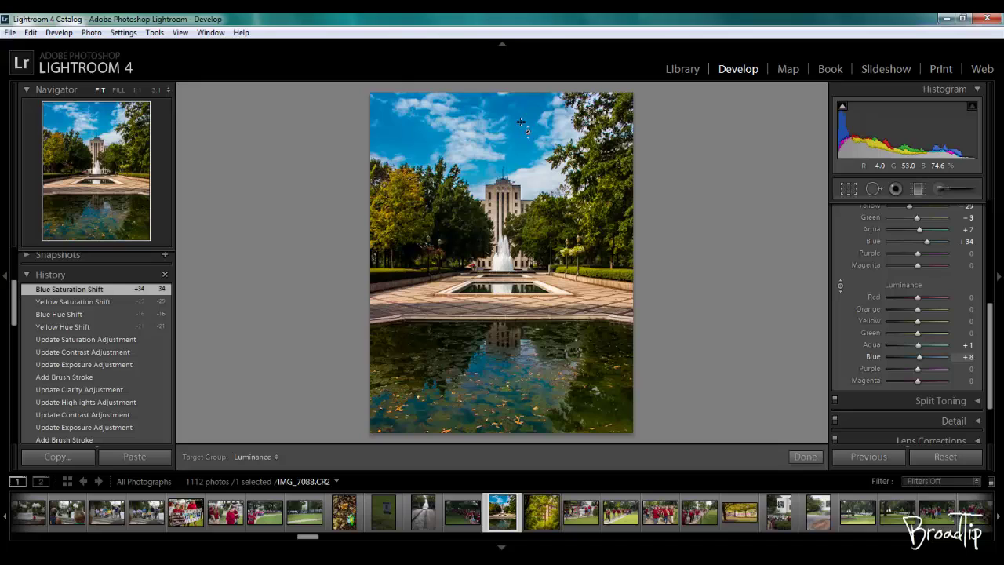
pyautogui.moveTo(521, 123)
pyautogui.mouseDown()
pyautogui.moveTo(521, 112)
pyautogui.moveTo(521, 127)
pyautogui.mouseUp()
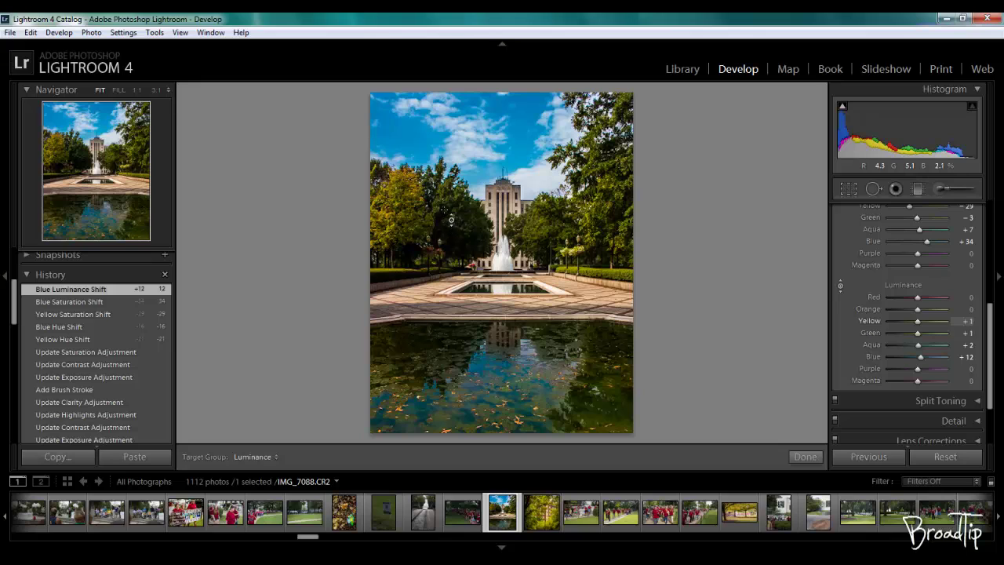
pyautogui.moveTo(450, 219)
pyautogui.mouseDown()
pyautogui.moveTo(448, 186)
pyautogui.moveTo(447, 235)
pyautogui.mouseUp()
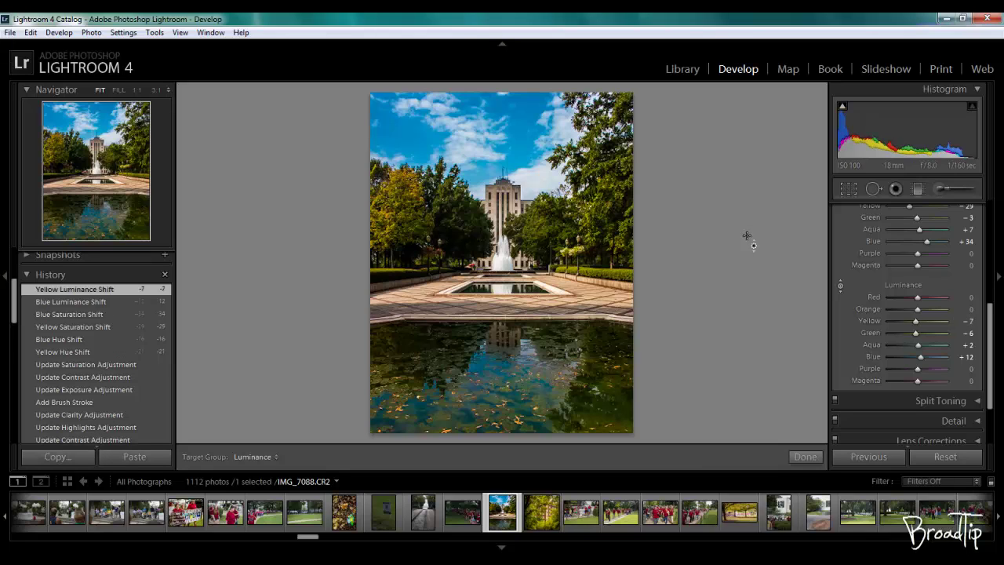
# Collapse the HSL panel and expand the Detail panel's sharpening and noise reduction settings
pyautogui.moveTo(986, 335); pyautogui.dragTo(988, 220)
pyautogui.click(979, 220)
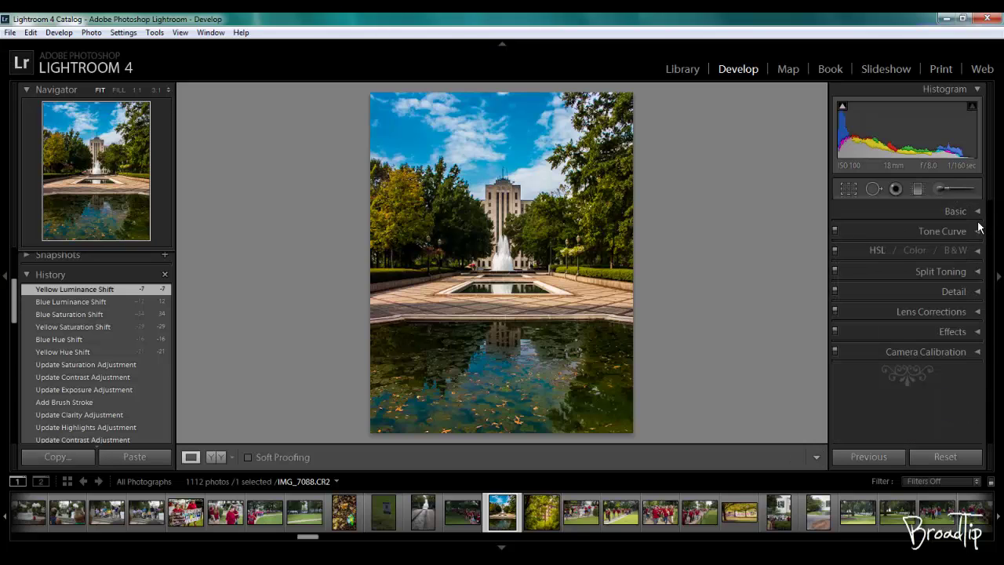
pyautogui.click(978, 292)
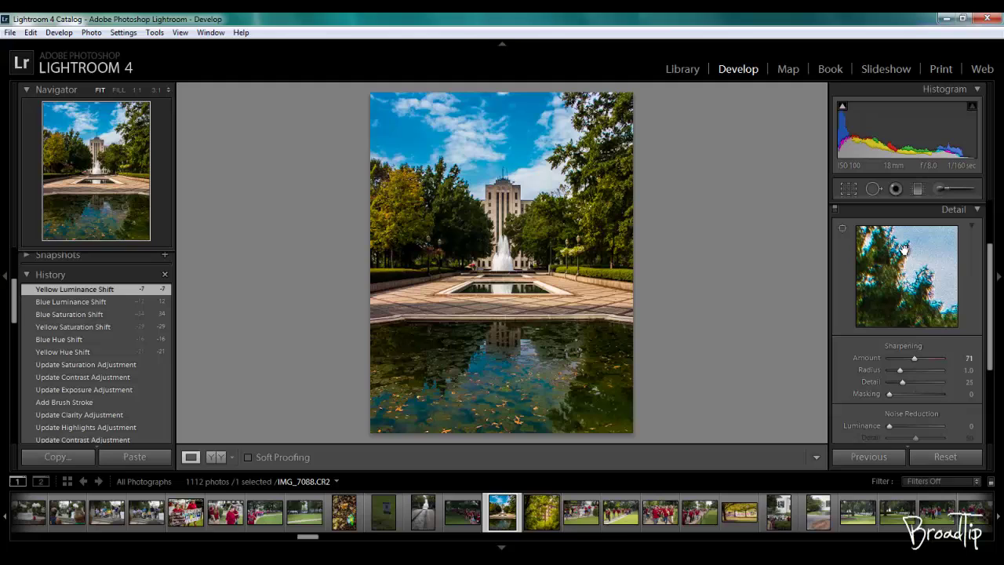
# In Lens Corrections' Manual tab, set Lens Vignetting Amount to +29, leaving Midpoint at 50
pyautogui.click(978, 209)
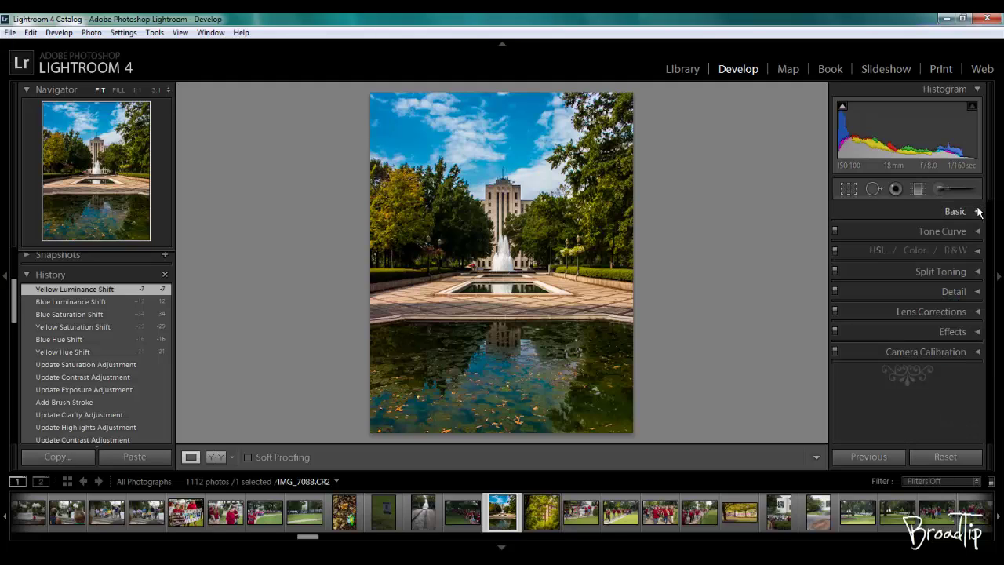
pyautogui.click(977, 313)
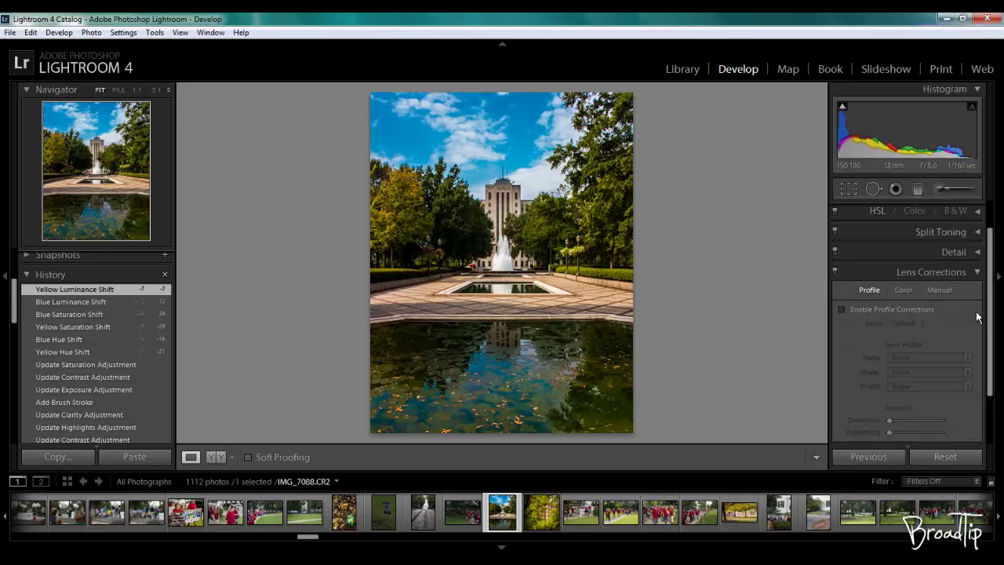
pyautogui.click(934, 289)
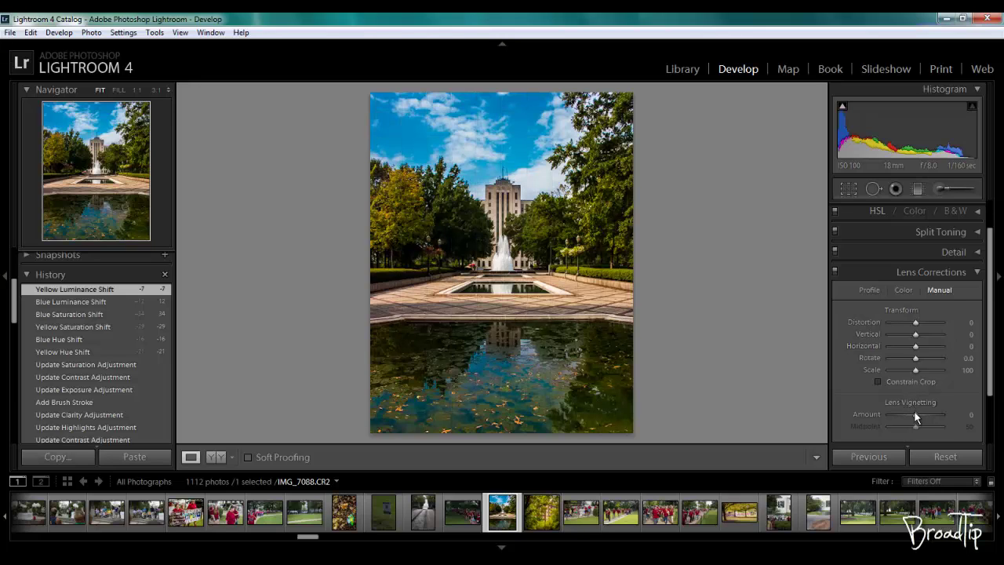
pyautogui.moveTo(915, 415)
pyautogui.mouseDown()
pyautogui.moveTo(875, 418)
pyautogui.moveTo(925, 416)
pyautogui.mouseUp()
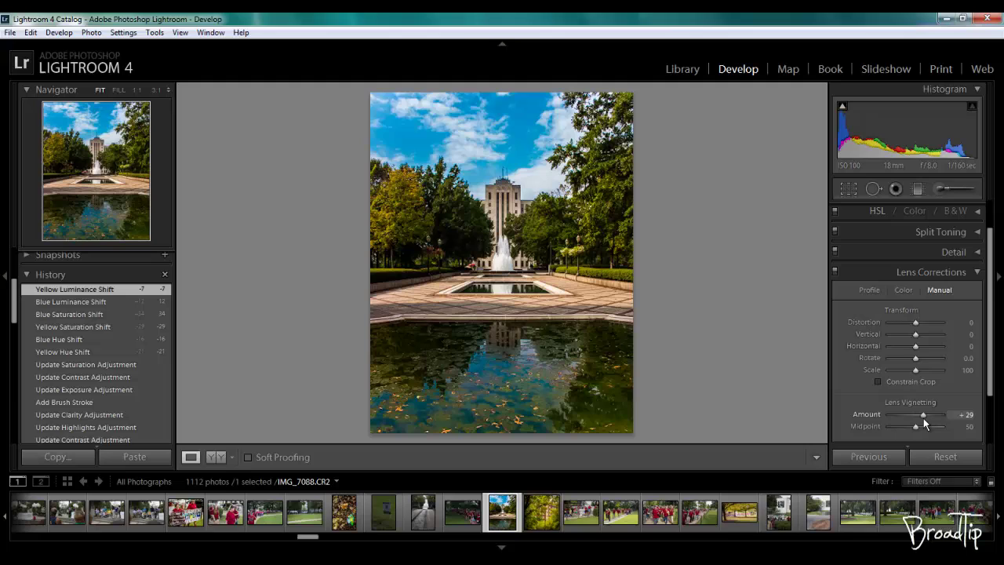
pyautogui.moveTo(923, 418); pyautogui.dragTo(923, 418)
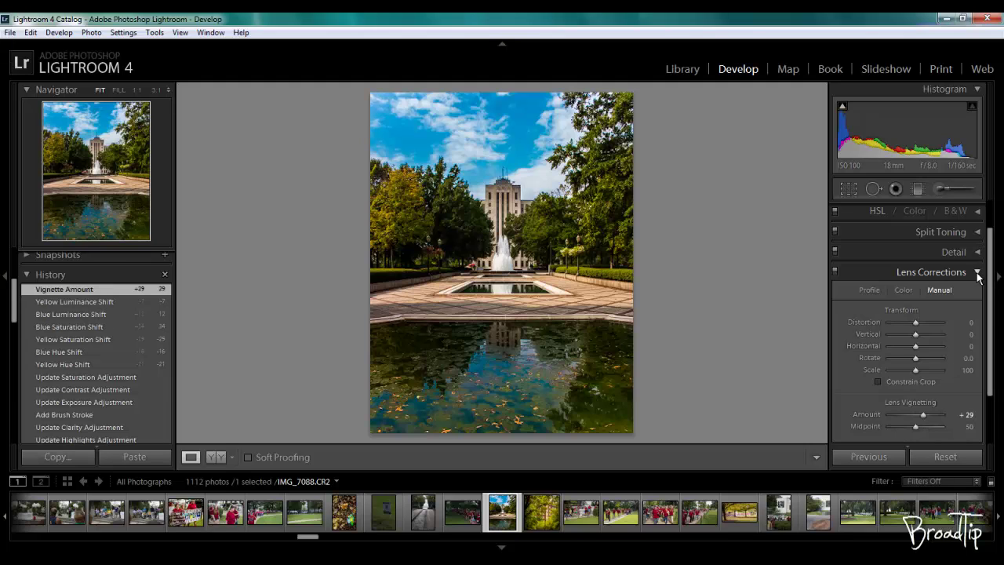
# Turn on Remove Chromatic Aberration and raise Green Defringe Amount to 20, checking the tree tops at 1:1
pyautogui.click(903, 291)
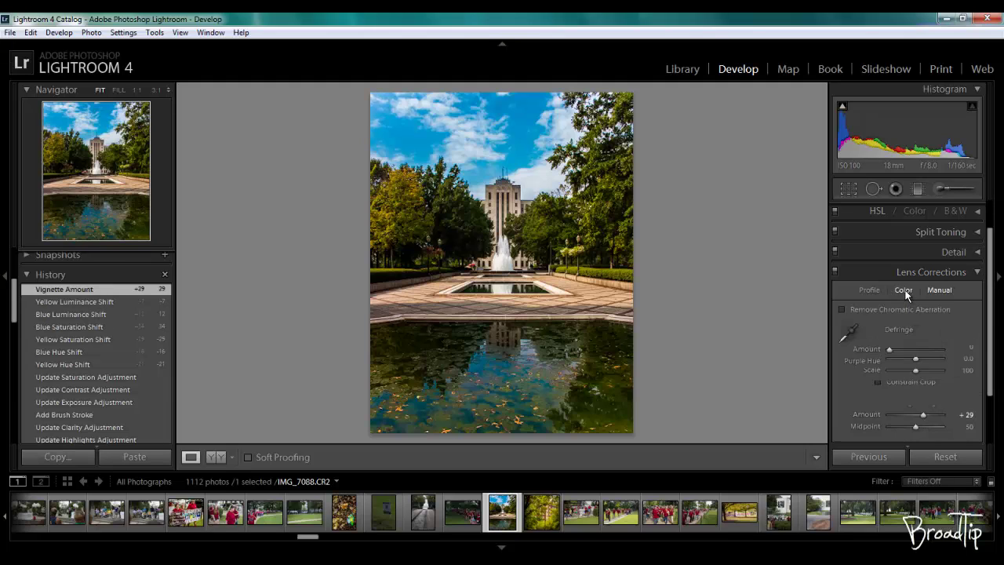
pyautogui.click(842, 312)
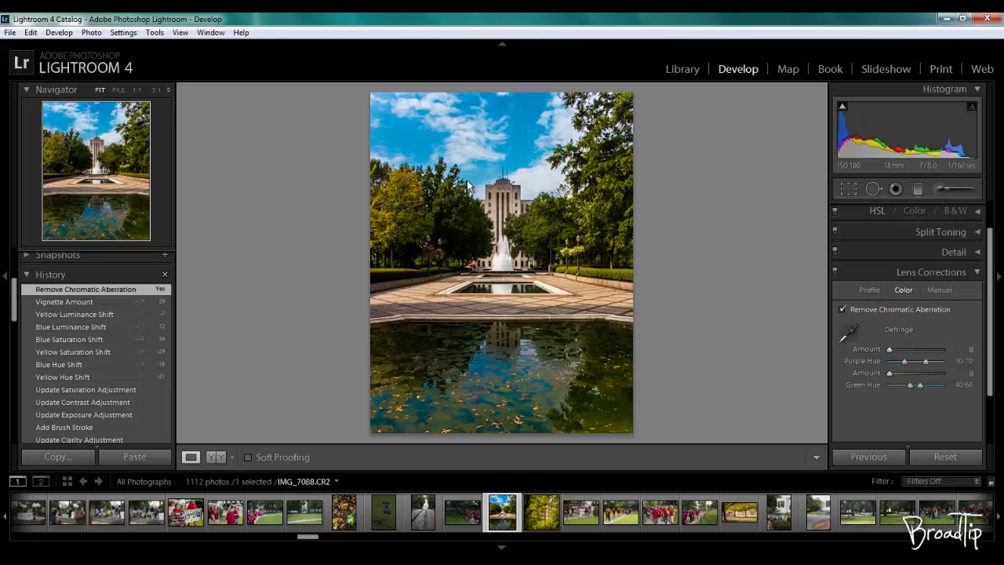
pyautogui.click(442, 162)
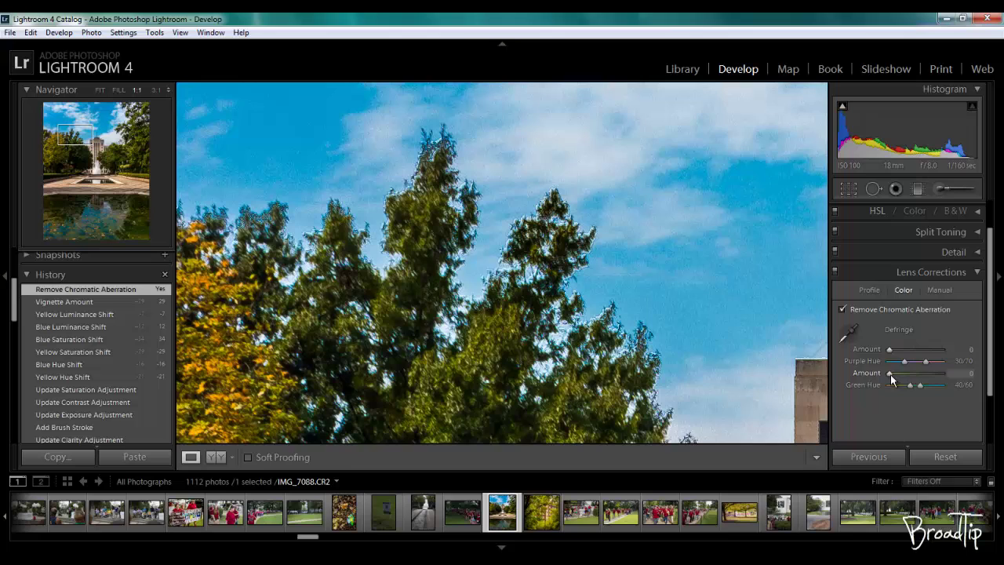
pyautogui.moveTo(891, 374); pyautogui.dragTo(963, 374)
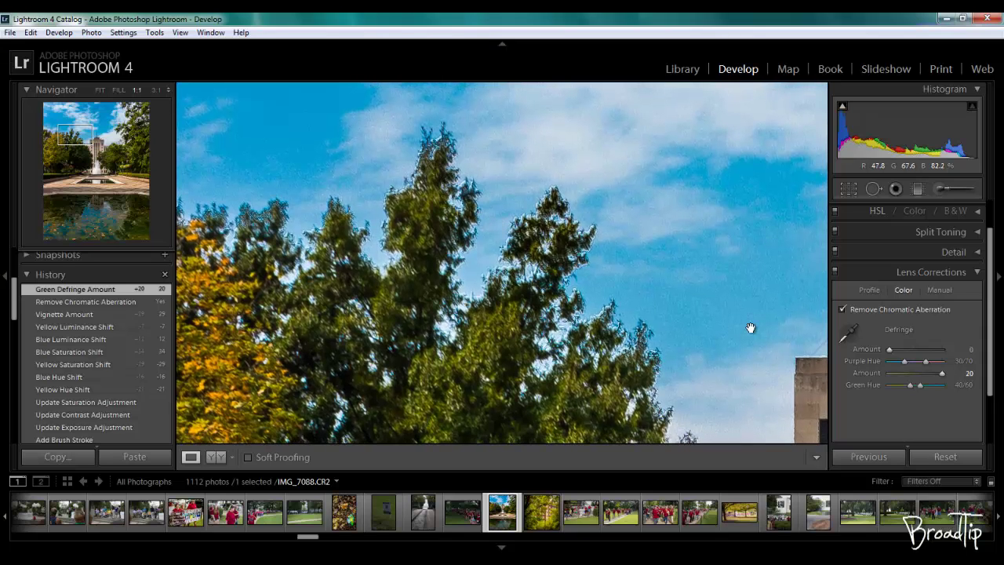
# Compare with removal off and on, set Purple Defringe Amount to 20, and check the building edges
pyautogui.click(842, 309)
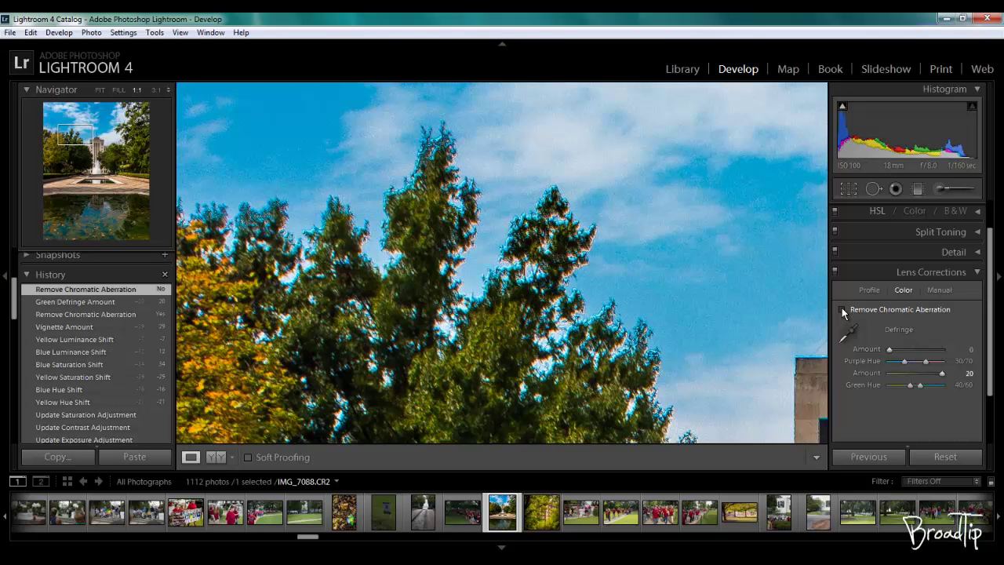
pyautogui.click(843, 309)
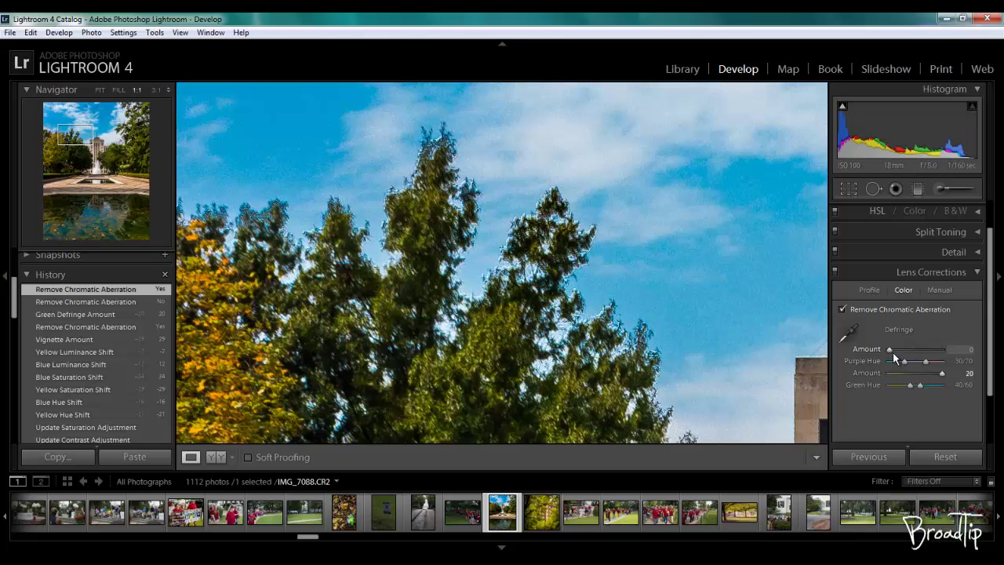
pyautogui.moveTo(892, 350); pyautogui.dragTo(956, 353)
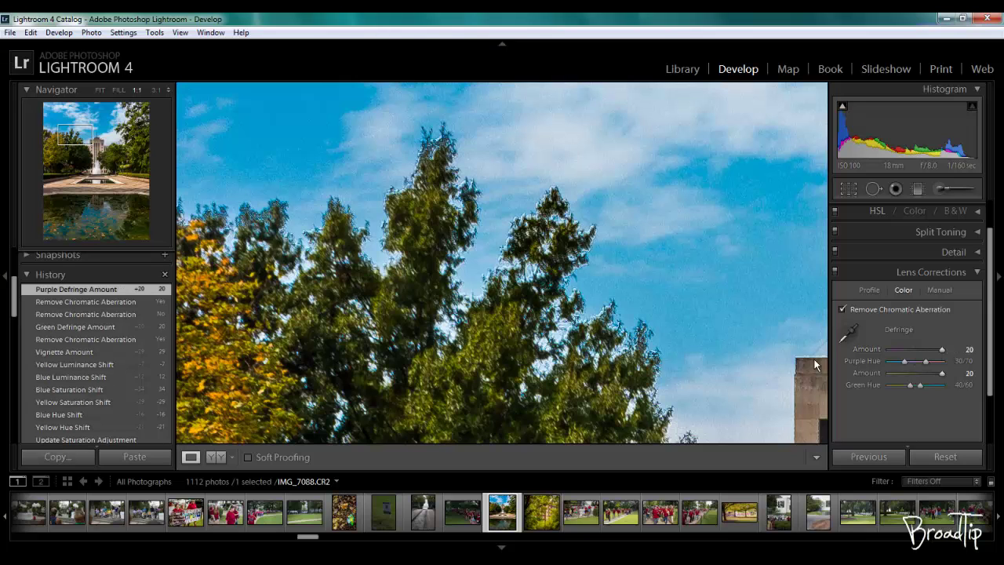
pyautogui.moveTo(816, 365); pyautogui.dragTo(594, 309)
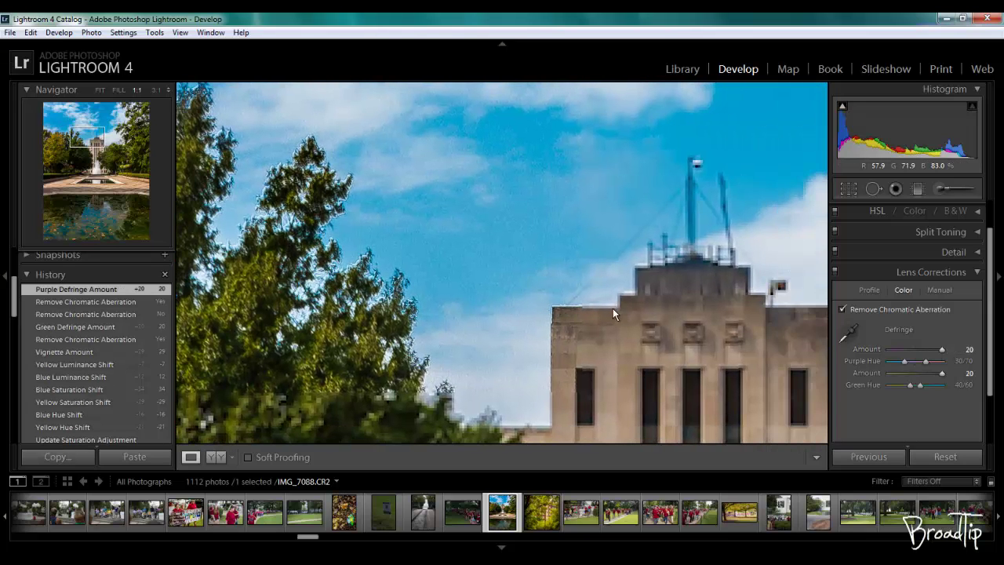
pyautogui.click(541, 330)
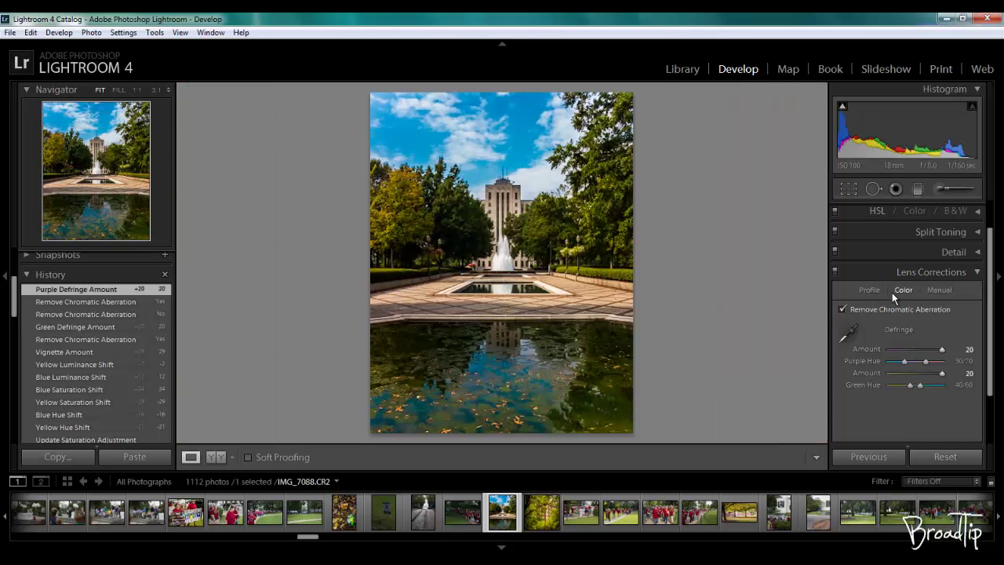
# Enable lens profile corrections with the Canon EF-S 18-55 profile, compare, then leave them switched off
pyautogui.click(862, 289)
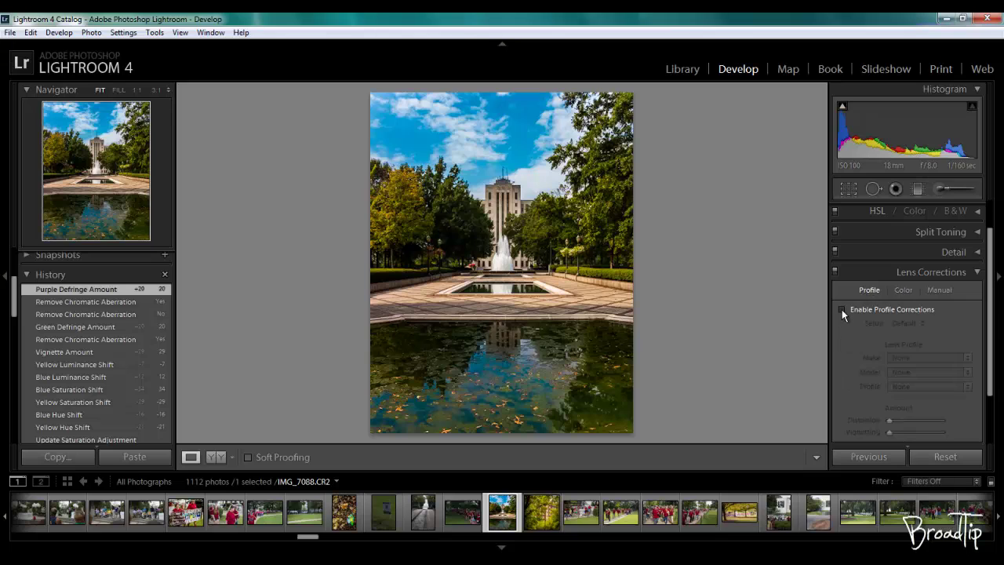
pyautogui.click(843, 310)
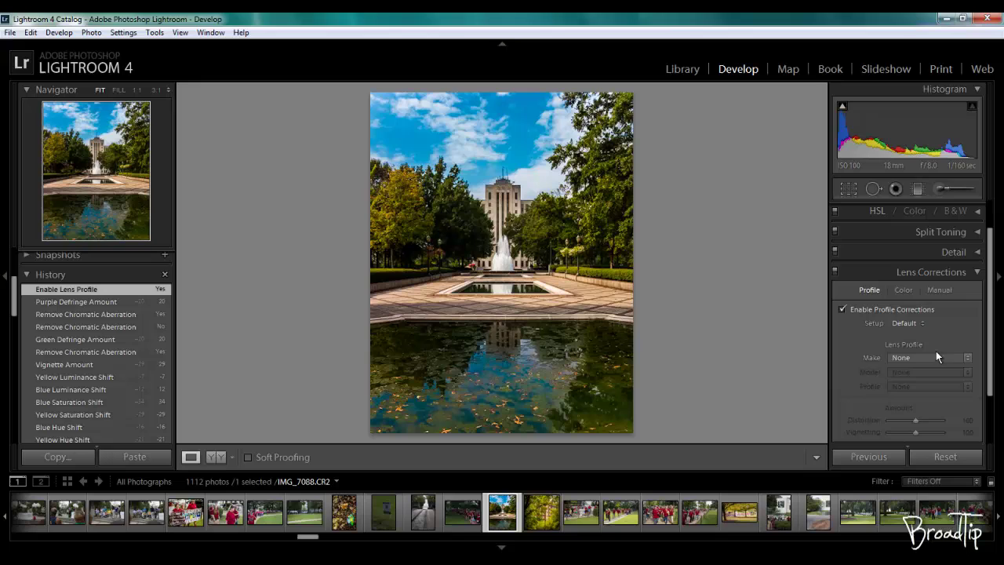
pyautogui.click(967, 358)
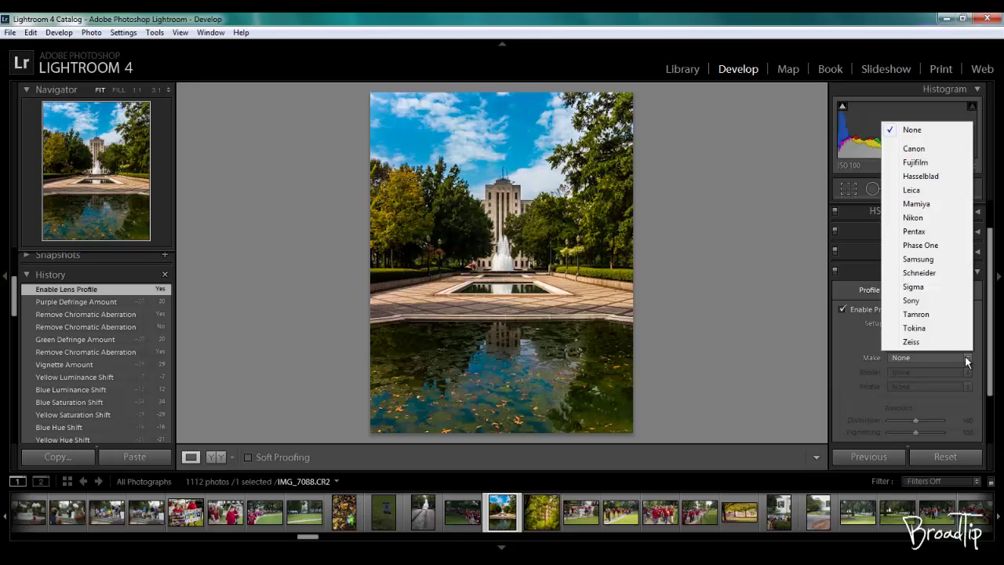
pyautogui.click(915, 150)
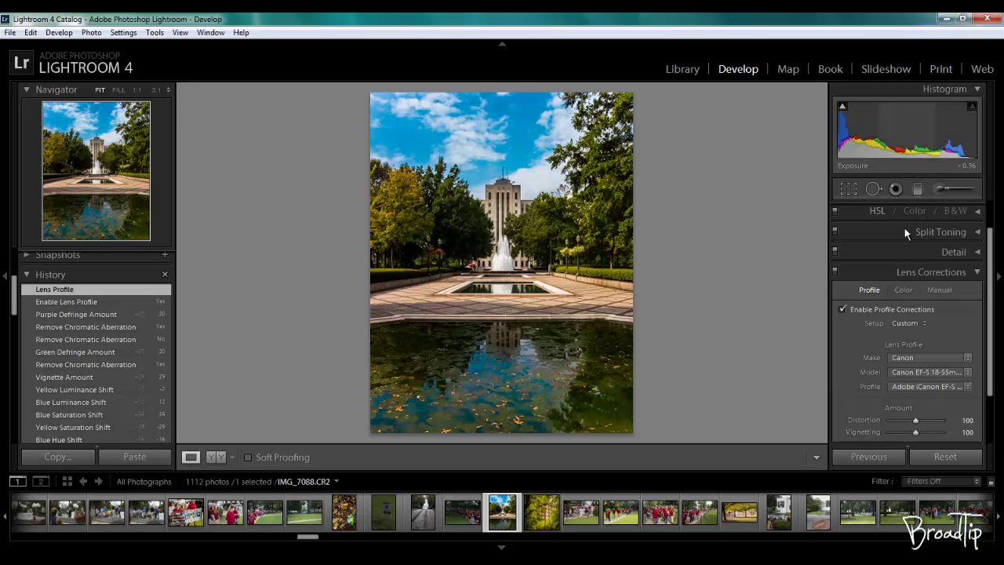
pyautogui.click(843, 311)
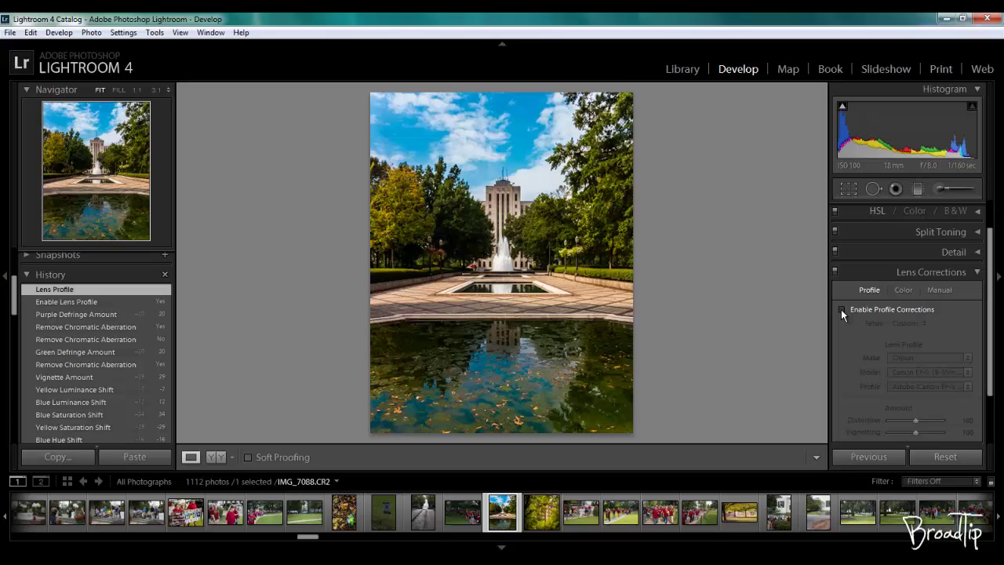
pyautogui.click(842, 310)
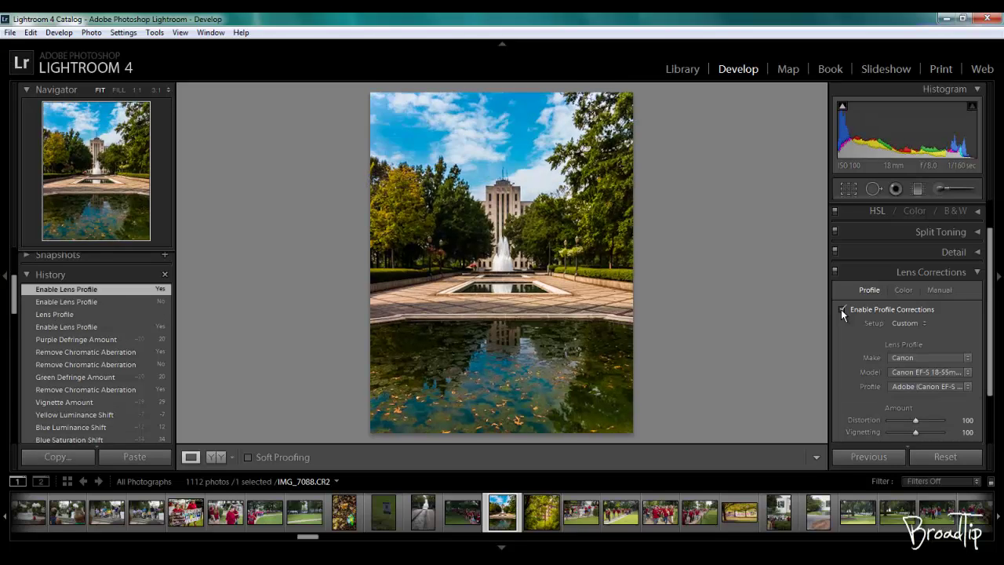
pyautogui.click(841, 310)
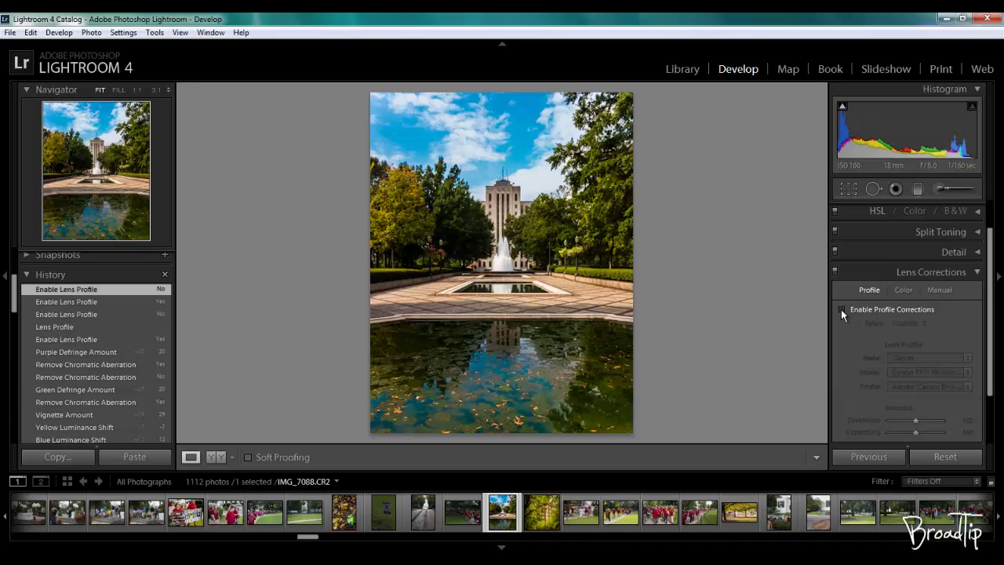
pyautogui.click(977, 274)
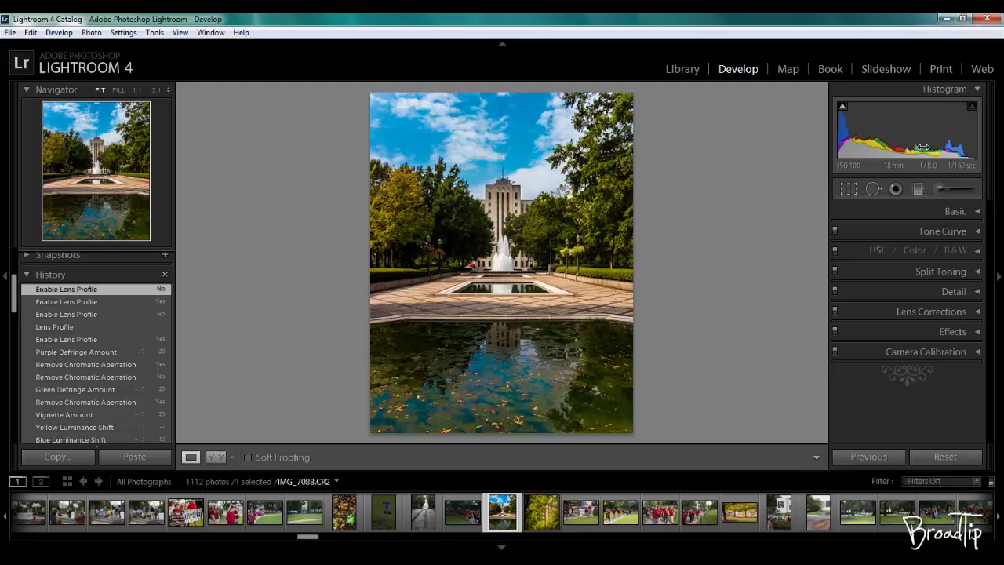
pyautogui.click(979, 332)
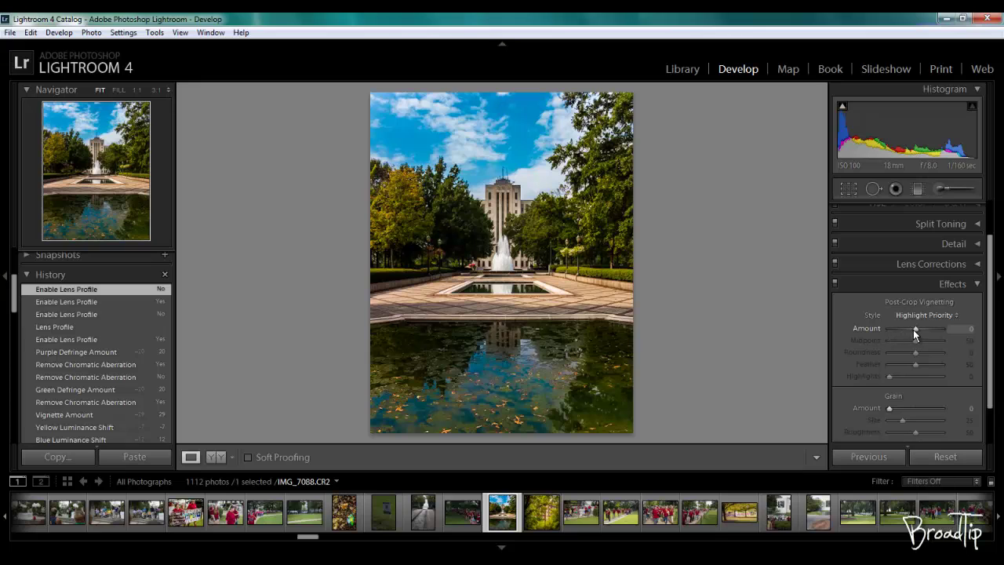
pyautogui.moveTo(913, 329); pyautogui.dragTo(911, 330)
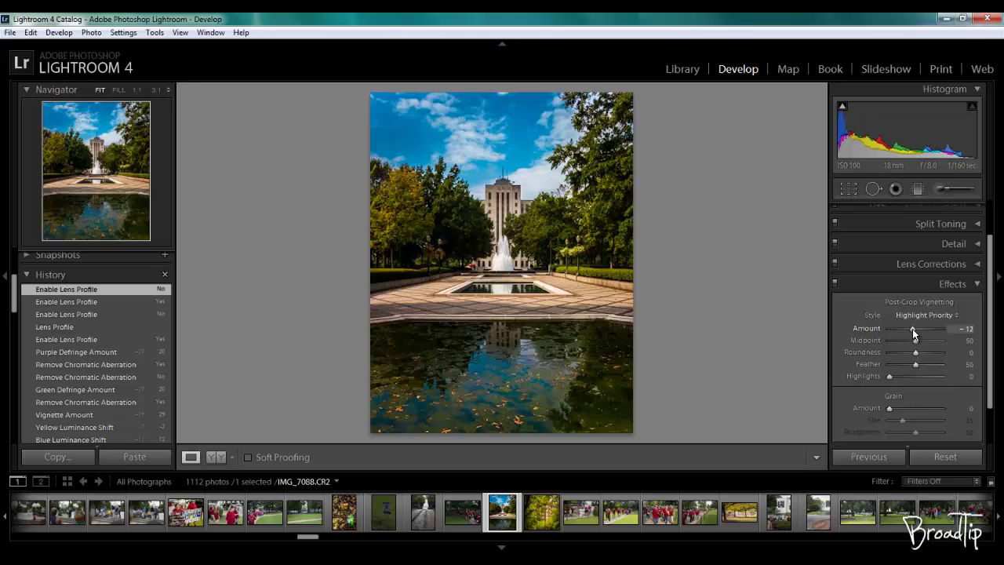
pyautogui.doubleClick(913, 328)
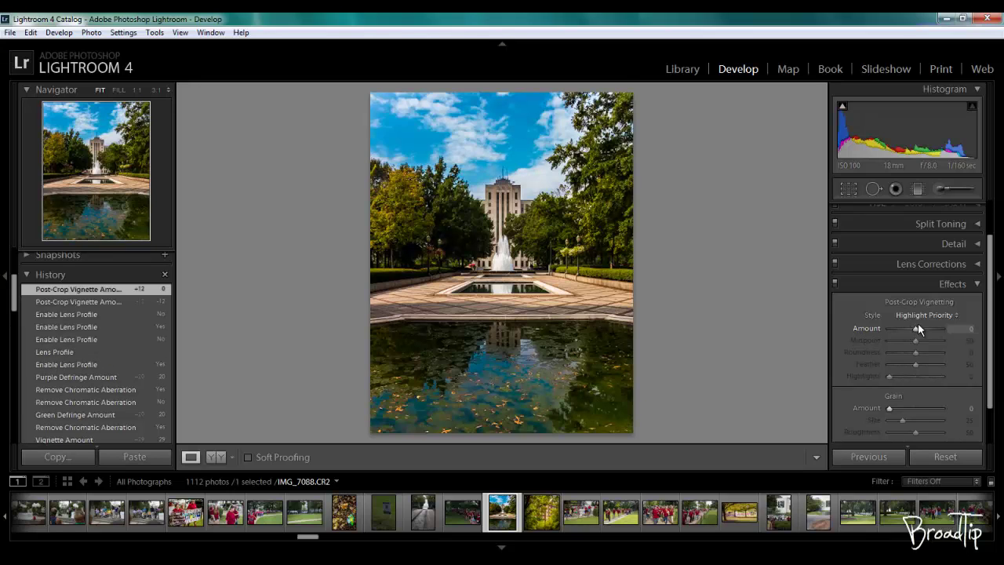
pyautogui.click(976, 283)
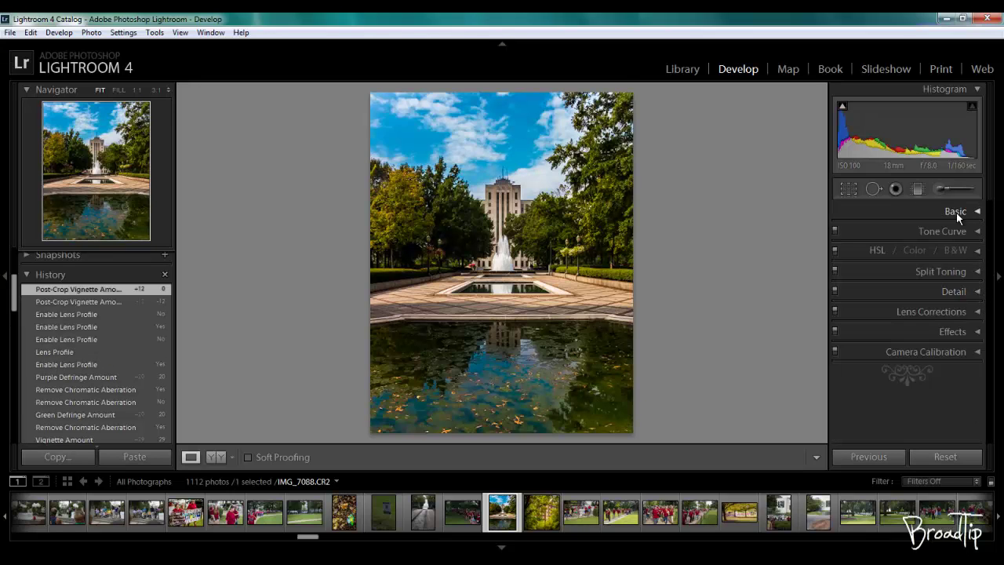
# Crop at 8.5 x 11 with the fountain and building centred, then reopen and nudge the photo up
pyautogui.click(849, 188)
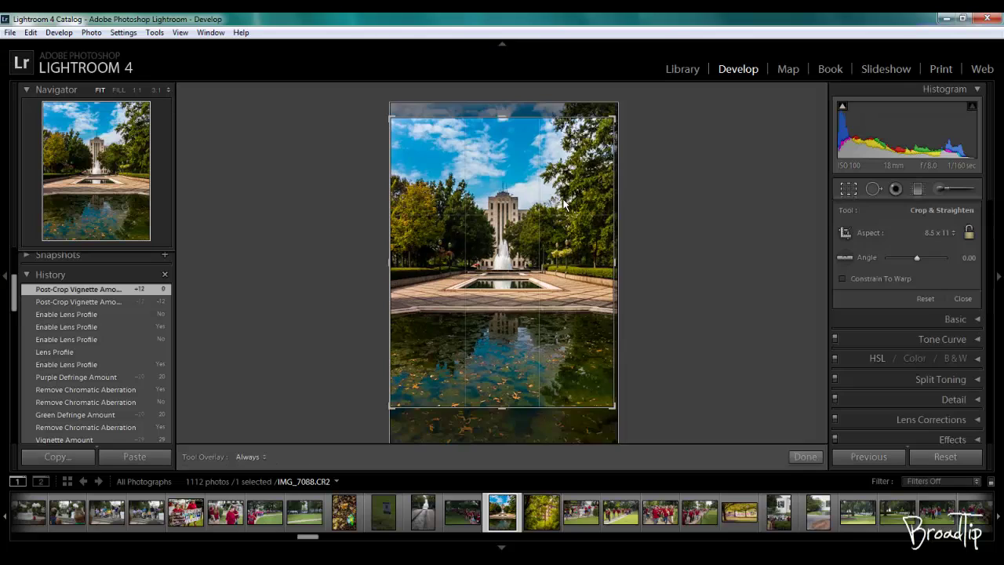
pyautogui.moveTo(515, 247); pyautogui.dragTo(510, 259)
pyautogui.press('Return')
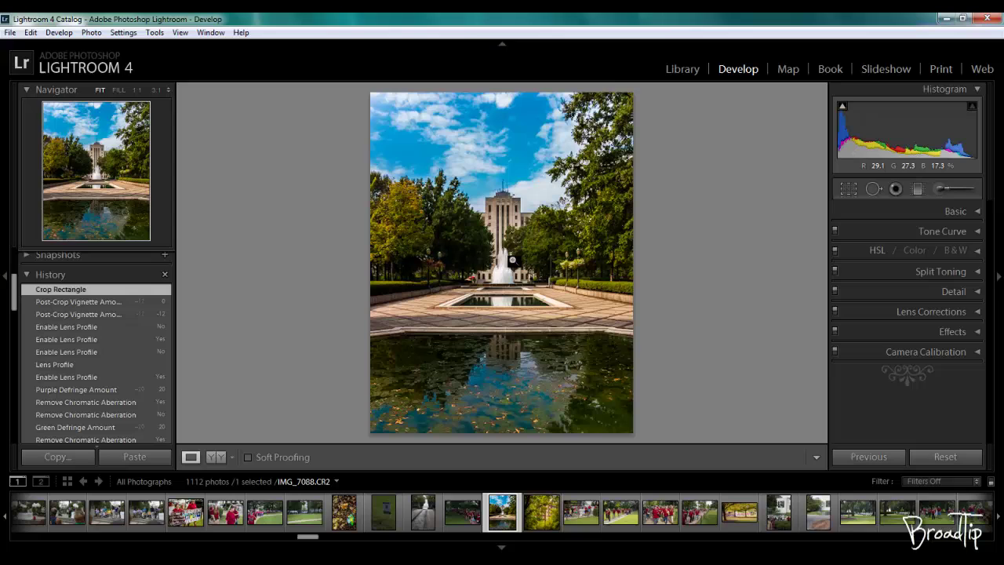
pyautogui.click(850, 191)
pyautogui.moveTo(511, 275); pyautogui.dragTo(510, 269)
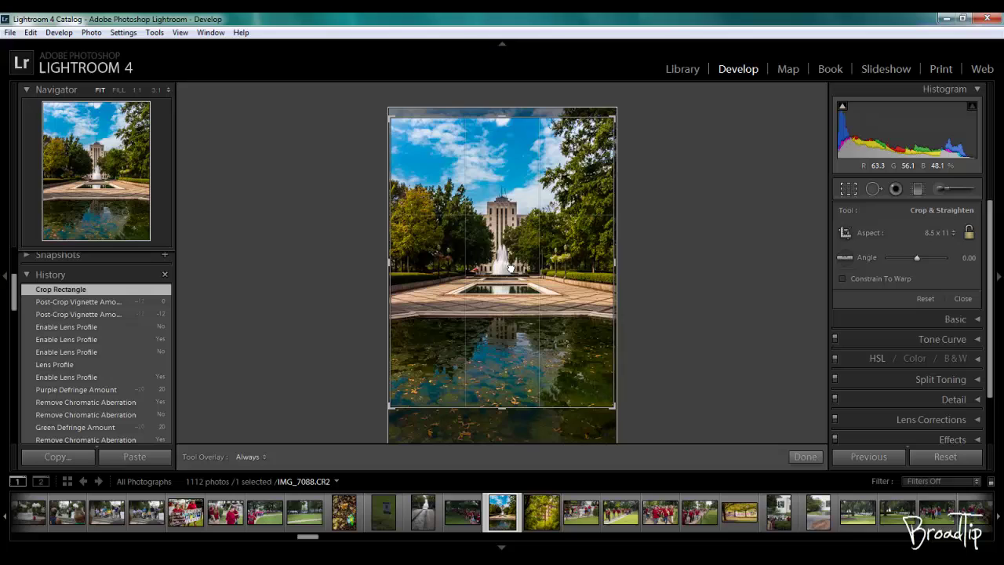
pyautogui.moveTo(511, 269); pyautogui.dragTo(510, 266)
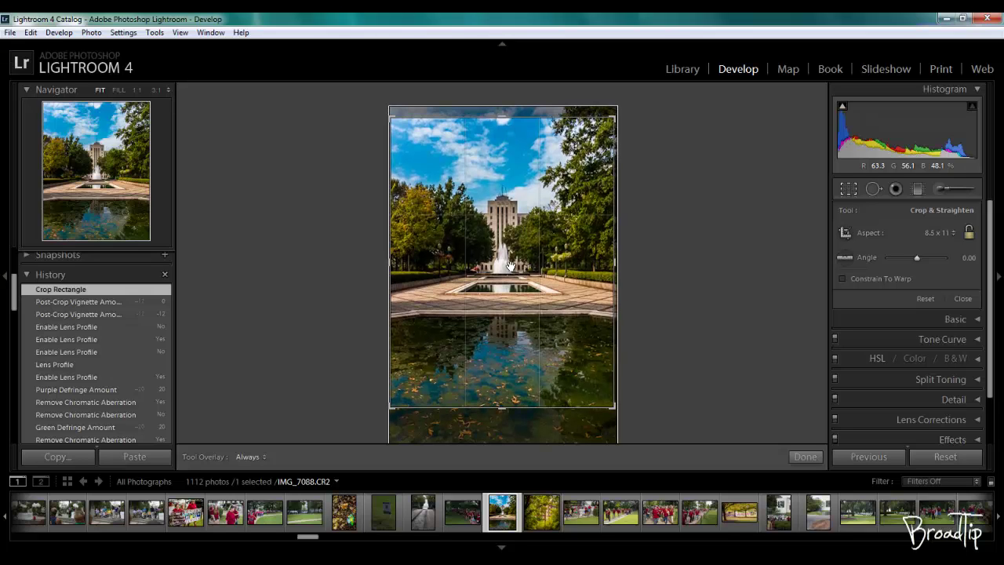
pyautogui.press('Return')
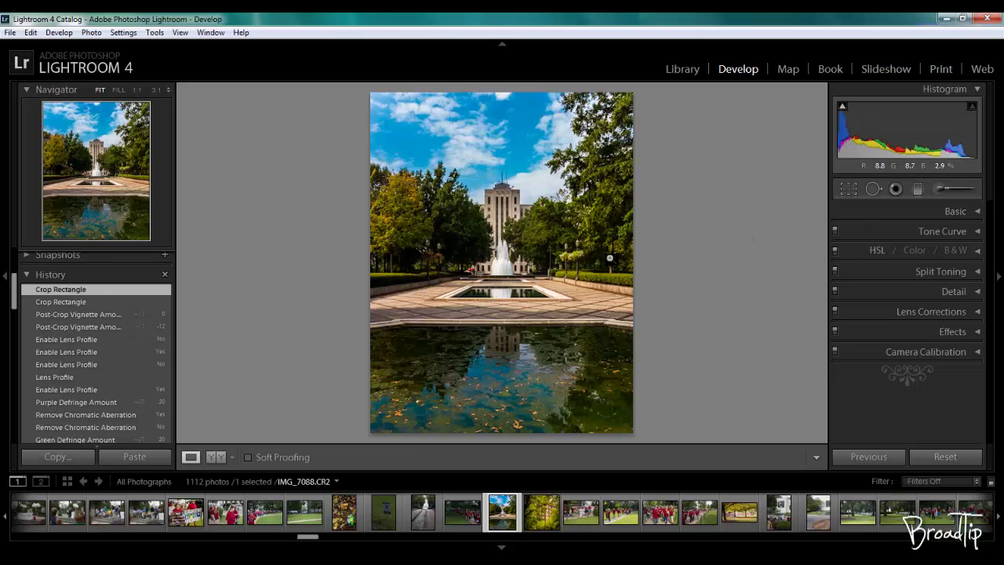
# Switch to the Before & After side-by-side view to compare the original and edited photo
pyautogui.press('y')
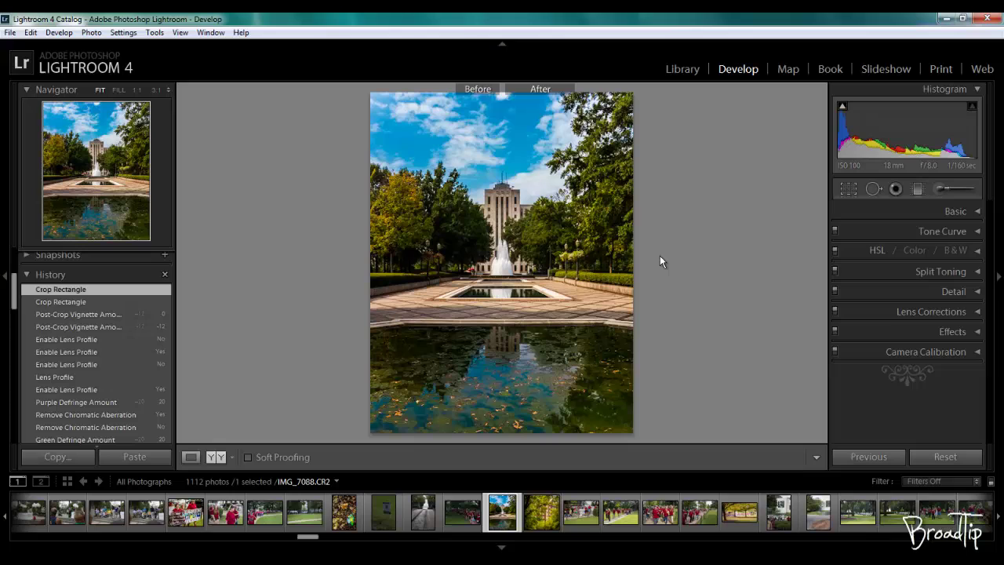